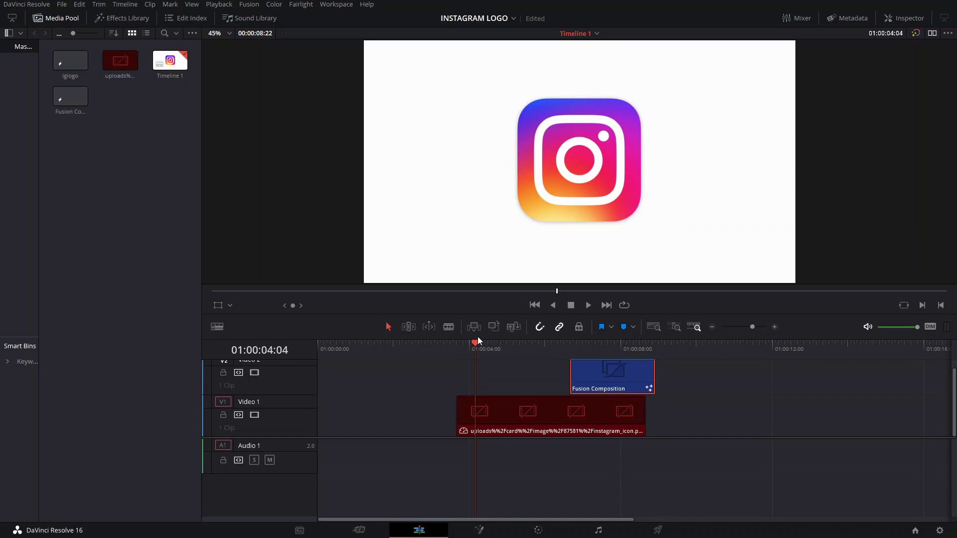
drag(476, 345, 517, 355)
click(558, 352)
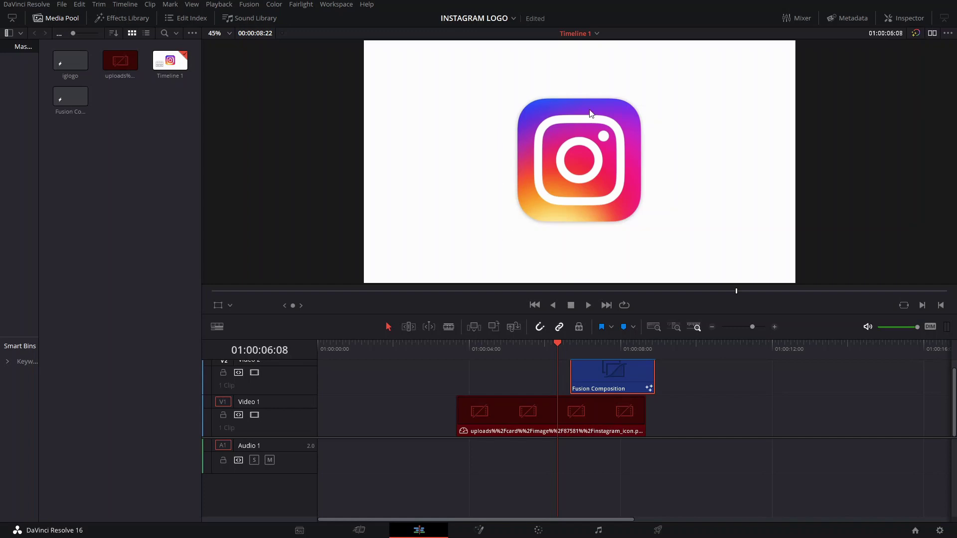
click(570, 347)
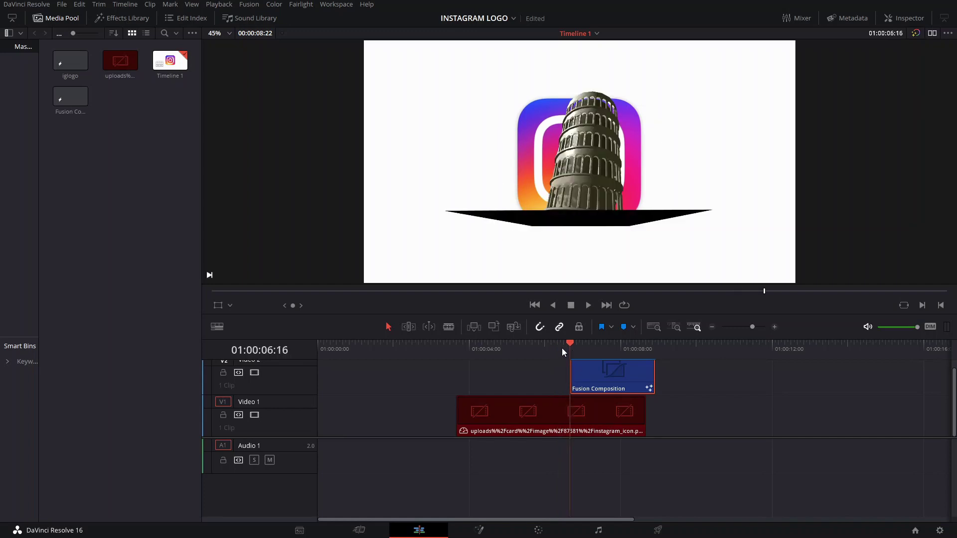
click(556, 347)
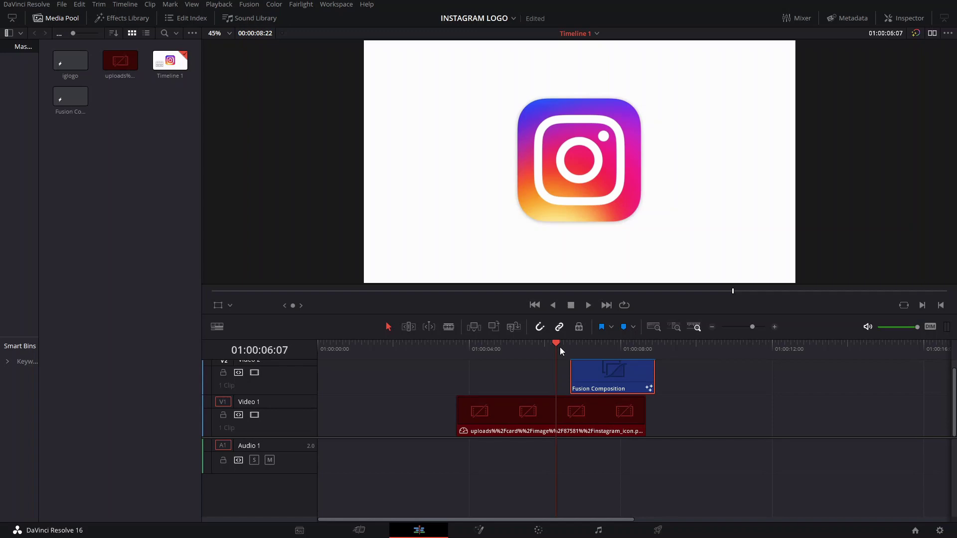
drag(561, 347, 539, 357)
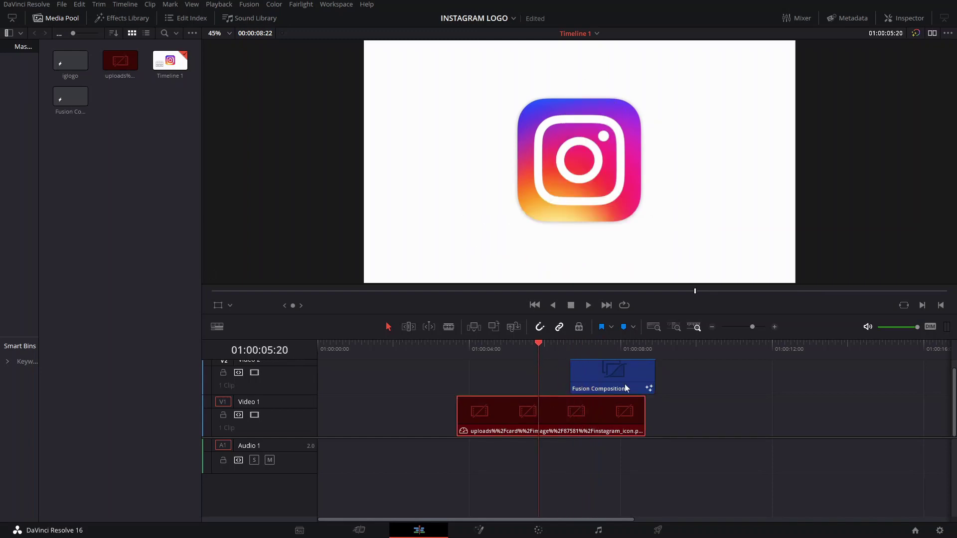
scroll(632, 395, right, 2)
scroll(632, 395, up, 1)
- Create a new Fusion composition in the media pool and open it on the Fusion page
right_click(142, 183)
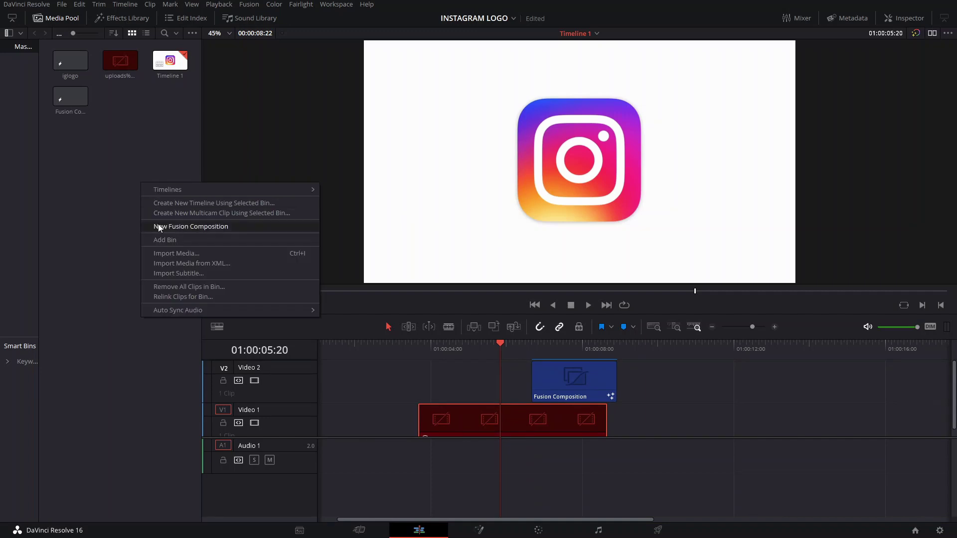
click(158, 223)
click(525, 315)
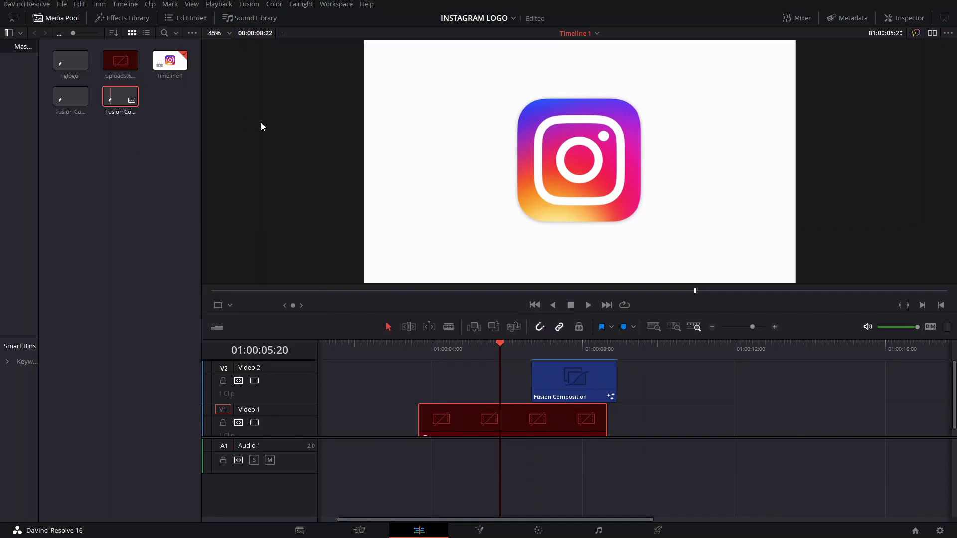
key(shift+5)
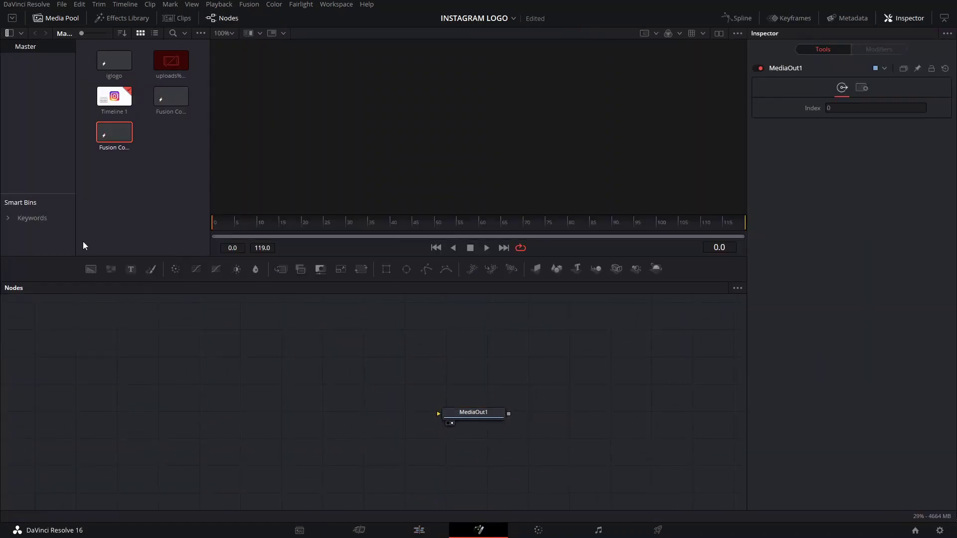
- Add a solid Background node connected to MediaOut1 and colour it dark red with saturation about 0.98 and value about 0.61
drag(245, 343, 195, 377)
drag(256, 394, 392, 407)
drag(186, 378, 193, 418)
click(908, 201)
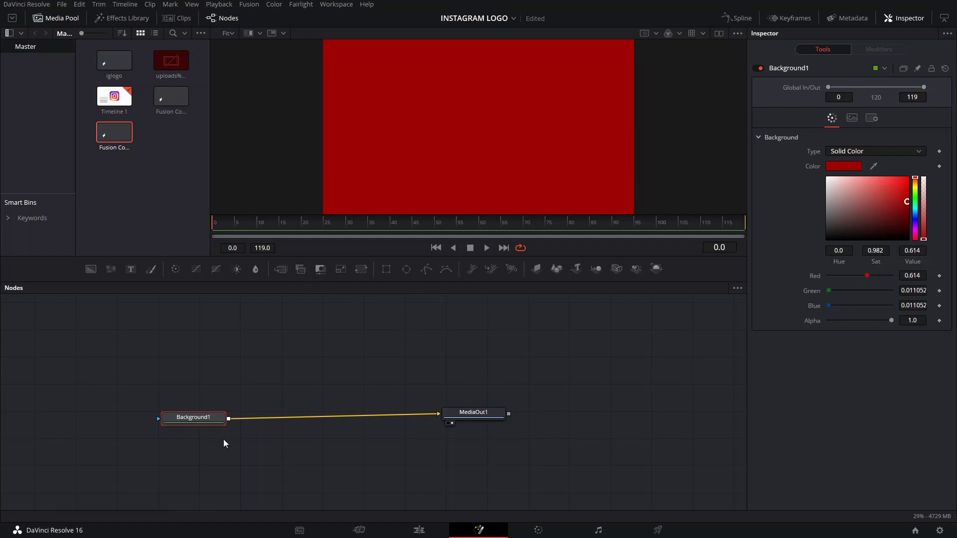
- Insert a Merge between Background1 and MediaOut1 and connect the Instagram logo image from the media pool as its foreground
click(282, 270)
drag(294, 418, 363, 412)
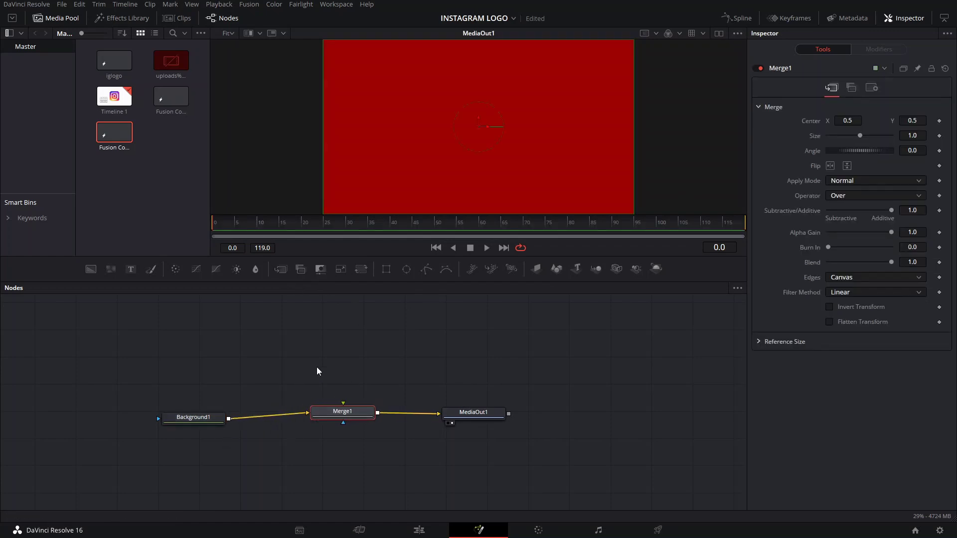
drag(171, 62, 162, 325)
drag(190, 354, 335, 442)
- Insert a second Merge after the logo image and connect a new black Background to it as the foreground
click(281, 269)
drag(296, 367, 311, 366)
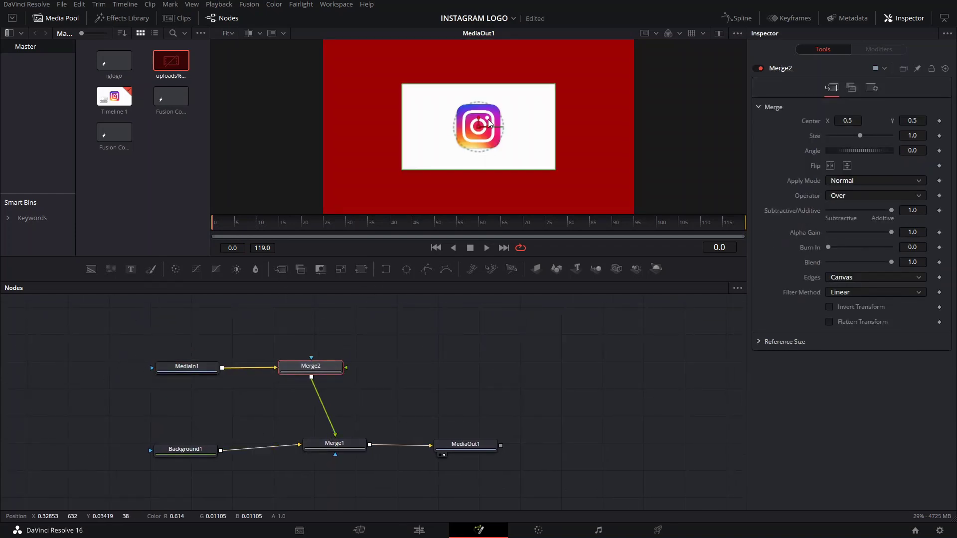
scroll(489, 122, up, 2)
scroll(522, 92, down, 1)
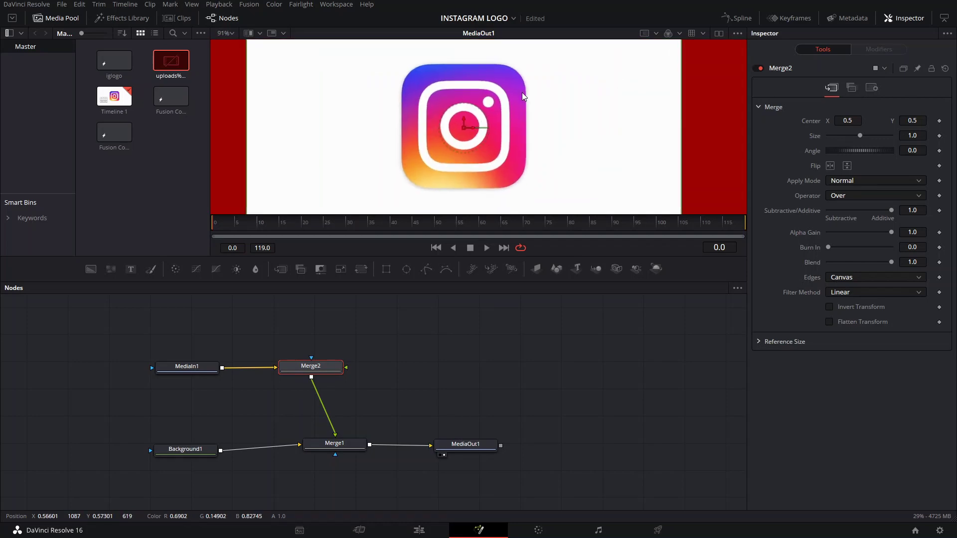
drag(379, 343, 385, 390)
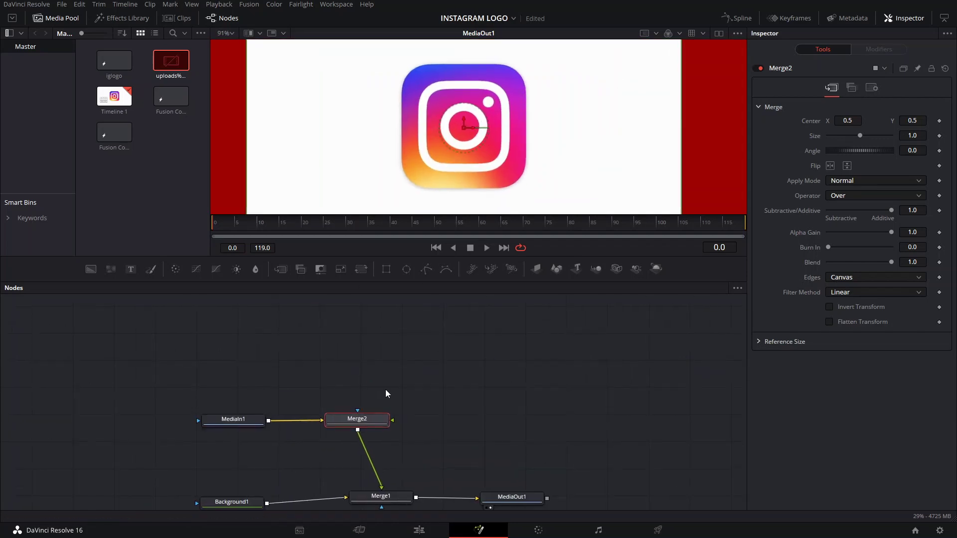
drag(90, 269, 358, 418)
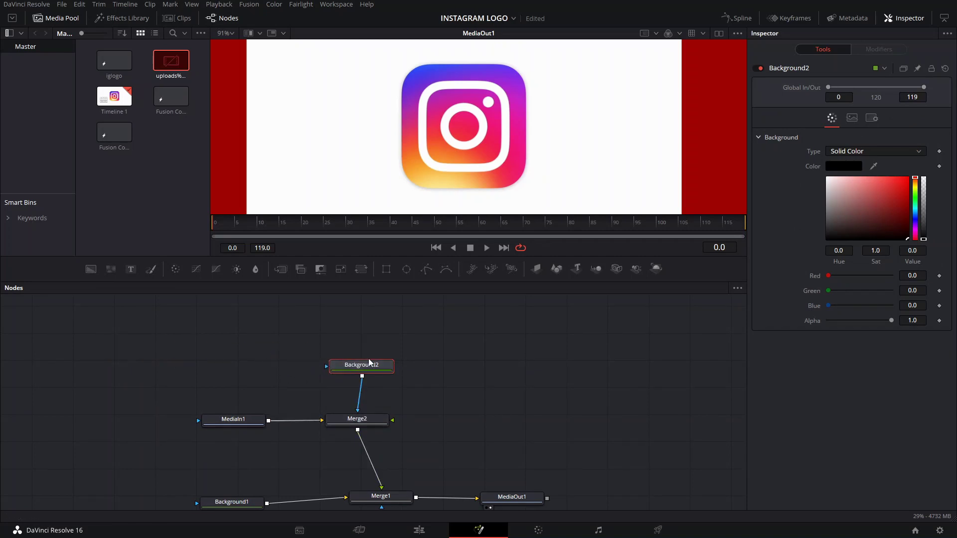
drag(366, 386, 392, 421)
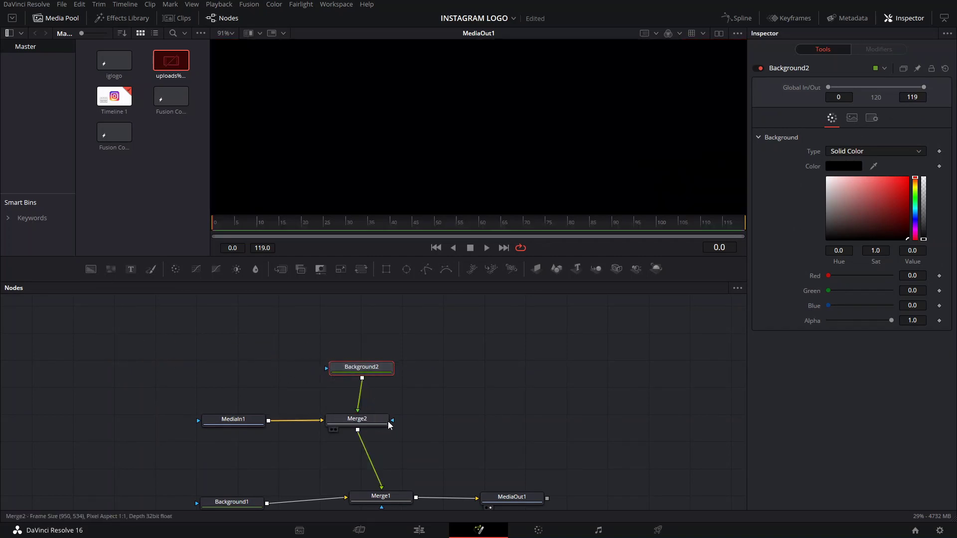
- Add a Rectangle mask to Background2
scroll(627, 134, down, 5)
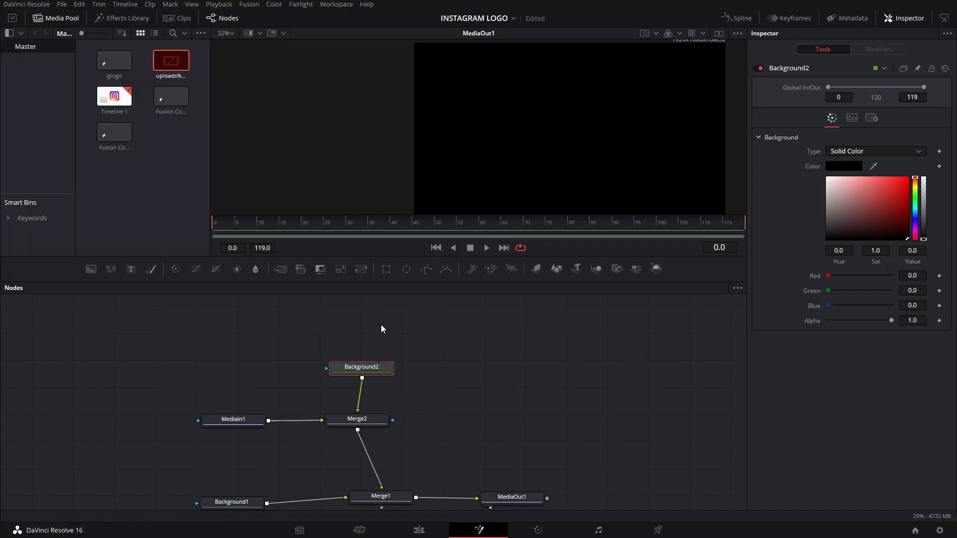
click(385, 274)
scroll(598, 161, up, 2)
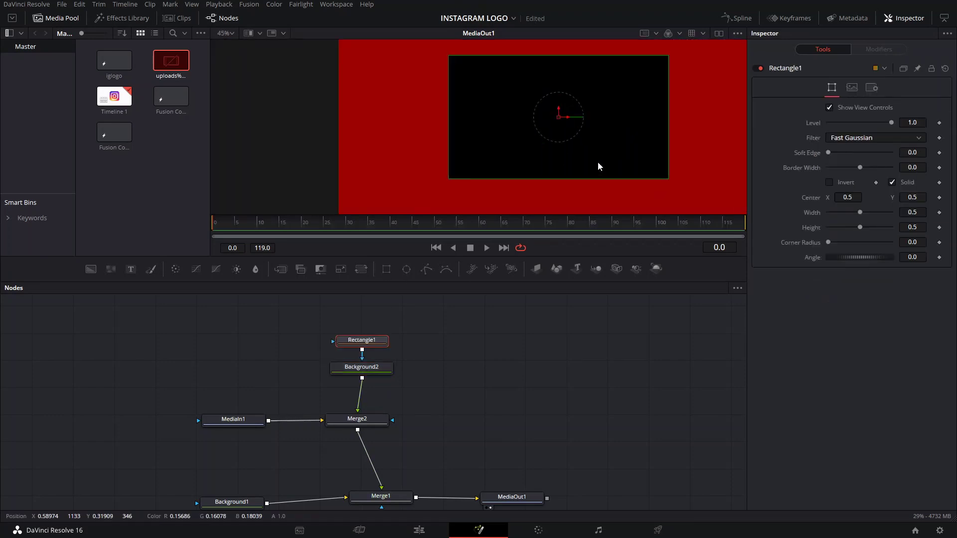
- Split the preview into two viewers and show the MediaIn1 logo in the first one as a reference
click(259, 421)
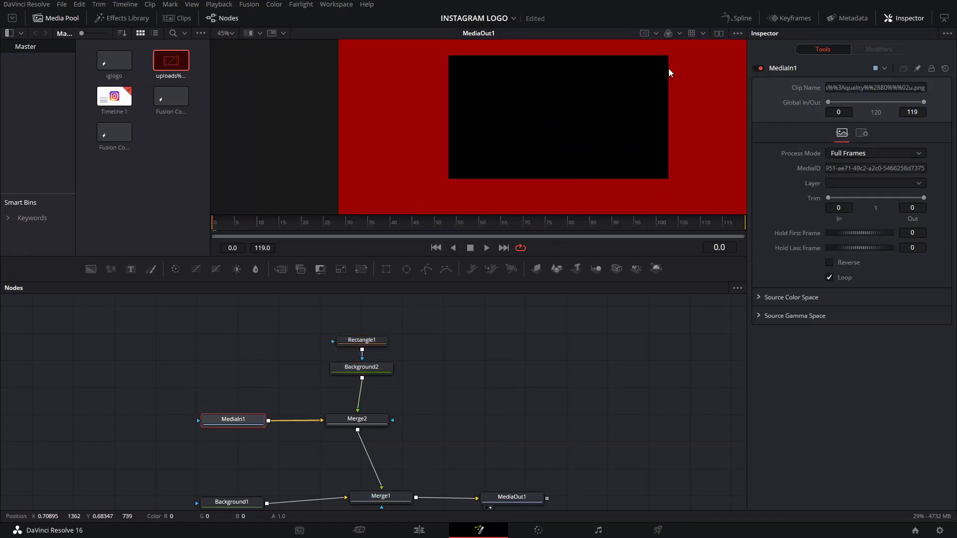
click(716, 35)
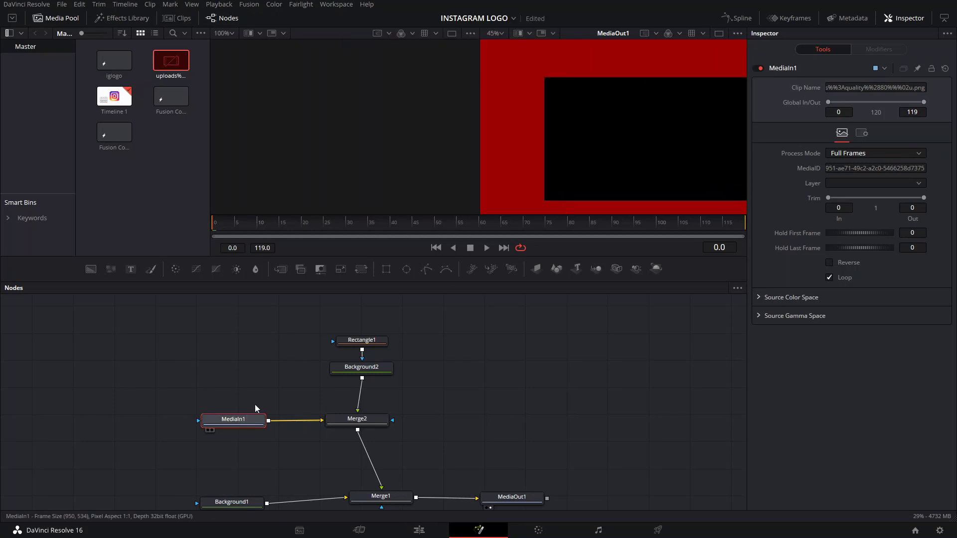
key(1)
scroll(360, 139, up, 3)
scroll(357, 166, down, 3)
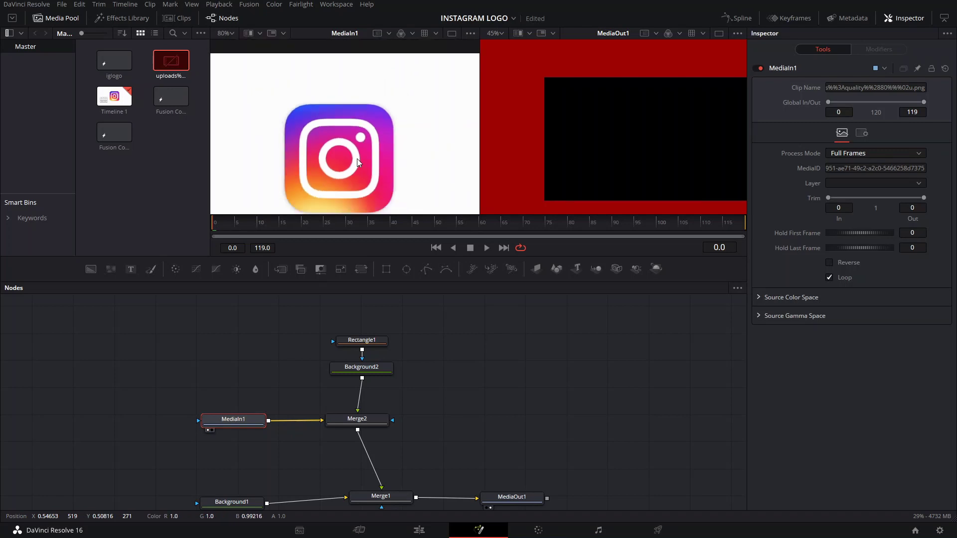
- Fit the Rectangle1 mask to the logo outline with width about 0.286, height about 0.51 and centre Y about 0.502
click(372, 344)
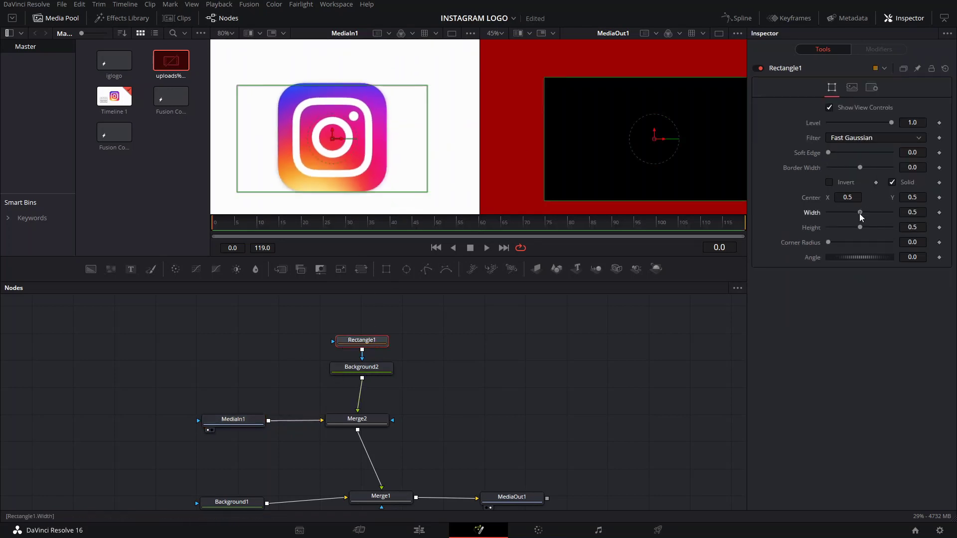
drag(859, 213, 849, 206)
drag(742, 220, 724, 227)
mouse_move(862, 226)
mouse_down()
mouse_move(840, 240)
mouse_move(868, 232)
mouse_up()
drag(331, 130, 335, 130)
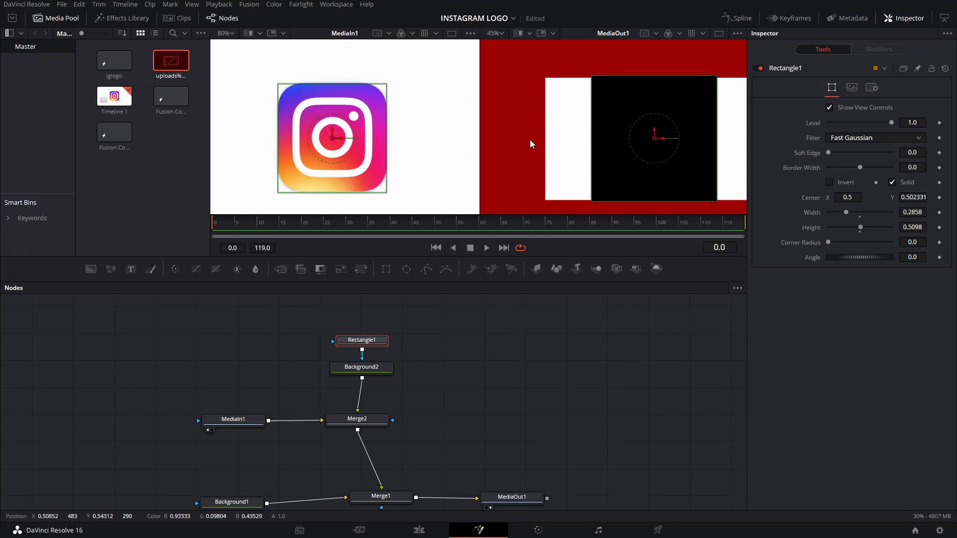
- Set the Rectangle1 mask's corner radius to about 0.457 and check the rounded corners against the logo
drag(828, 242, 859, 243)
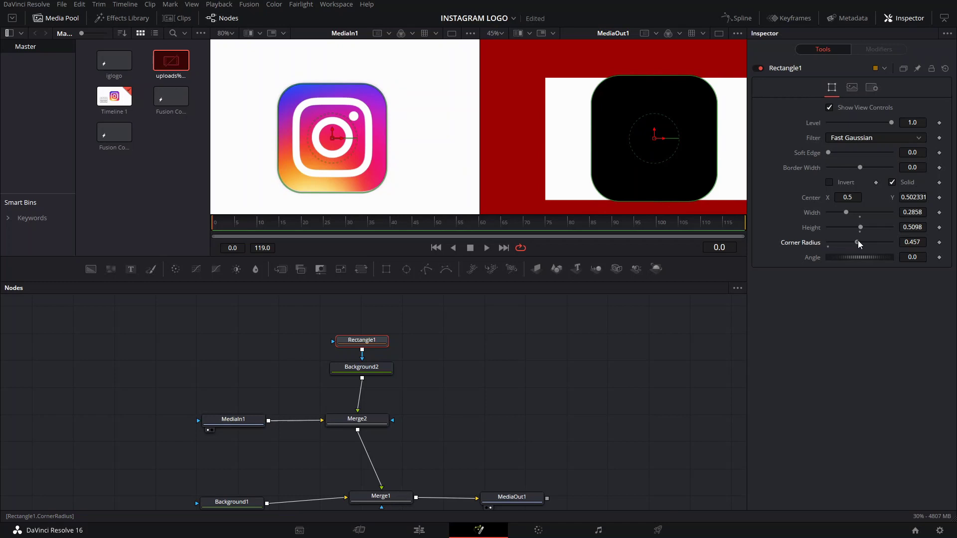
scroll(380, 136, up, 2)
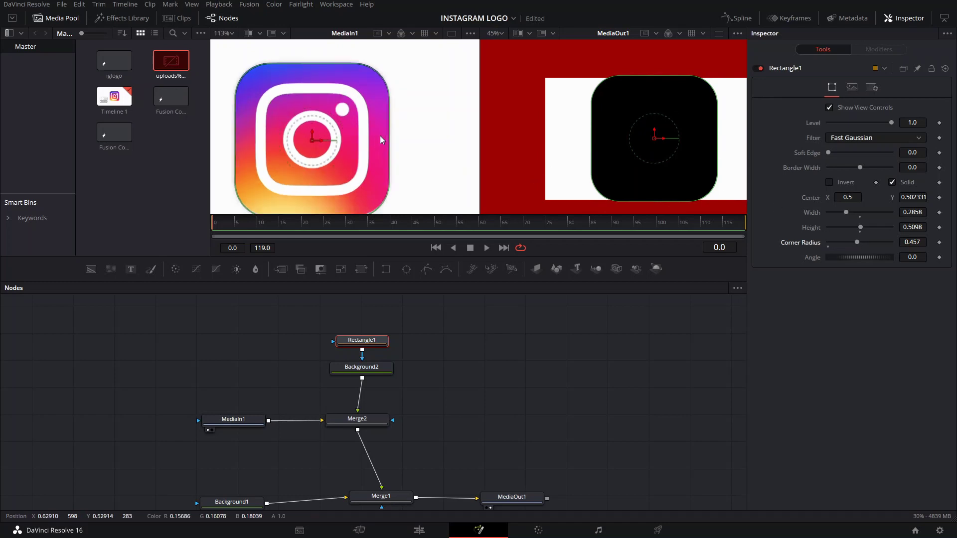
scroll(380, 136, up, 5)
scroll(393, 151, down, 3)
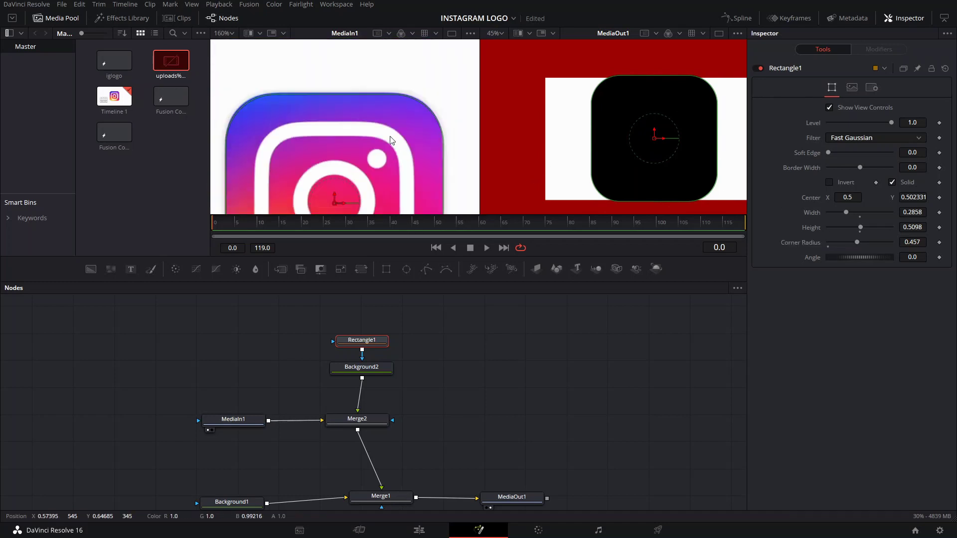
scroll(399, 125, up, 1)
scroll(357, 106, down, 3)
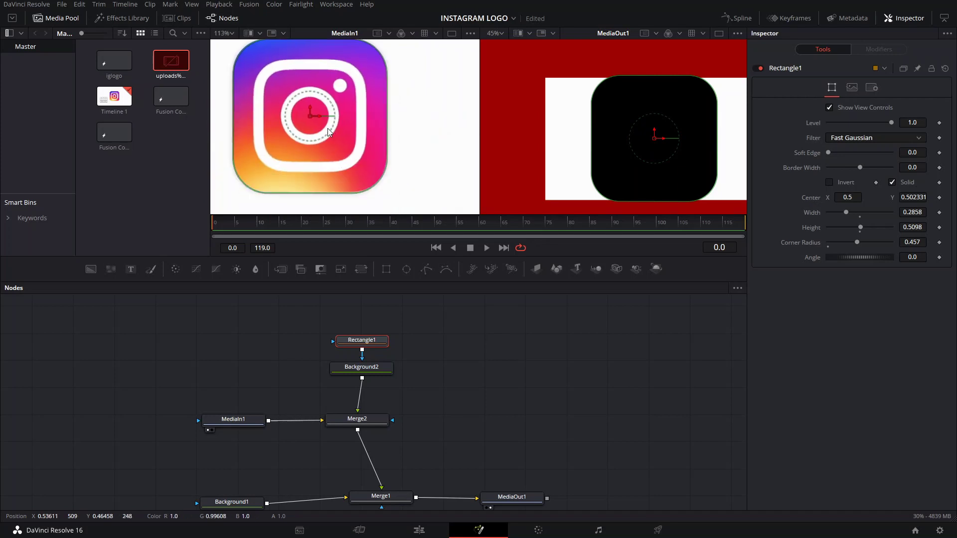
scroll(328, 131, down, 3)
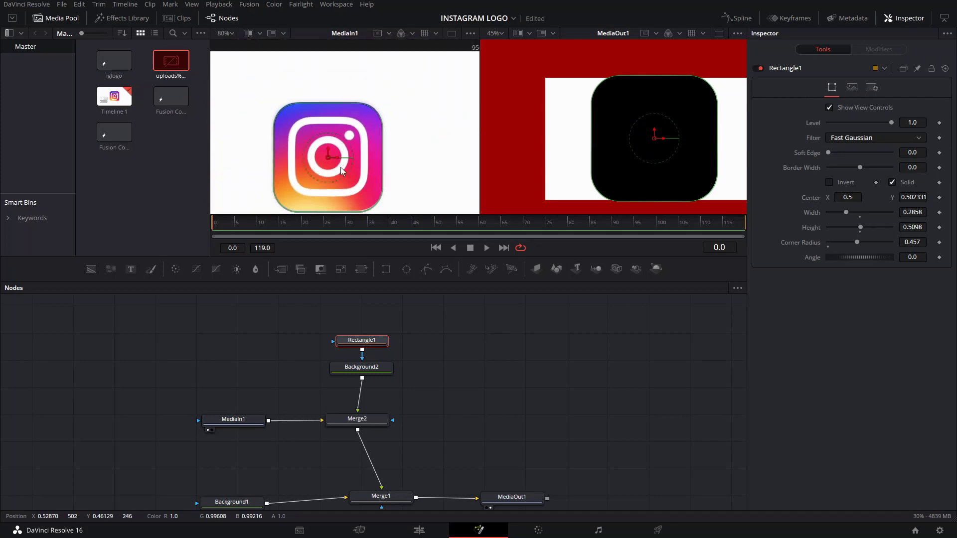
- Switch Background2 to a gradient running diagonally across the logo from about X 0.299, Y 0.142 to X 0.693, Y 0.857
click(365, 374)
click(847, 151)
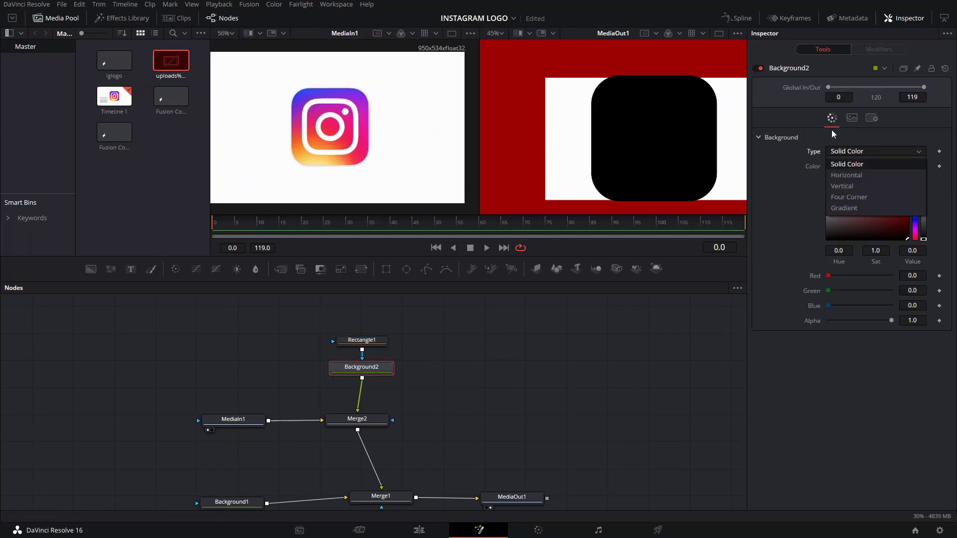
click(852, 208)
scroll(505, 145, down, 3)
drag(505, 145, 550, 174)
drag(660, 143, 620, 111)
drag(548, 178, 547, 172)
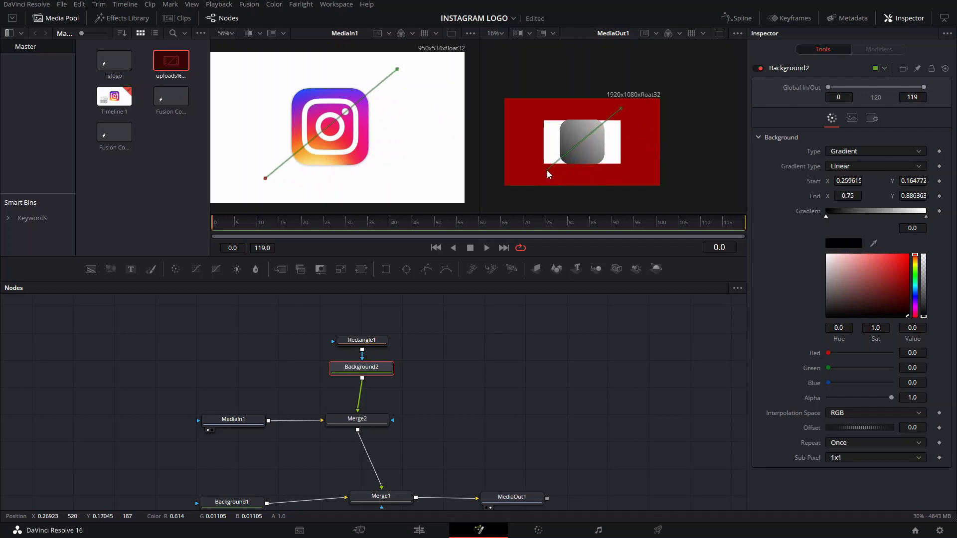
drag(265, 179, 276, 182)
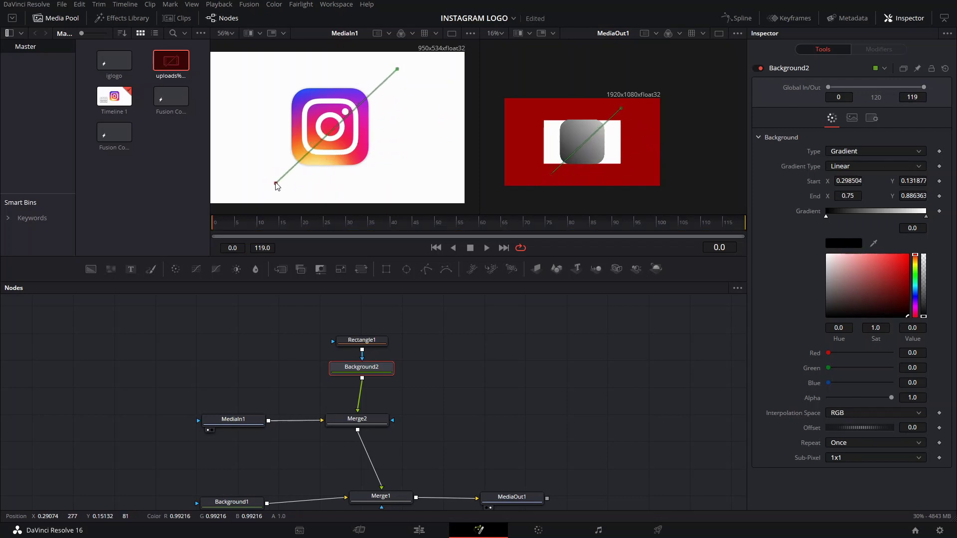
drag(398, 74, 383, 78)
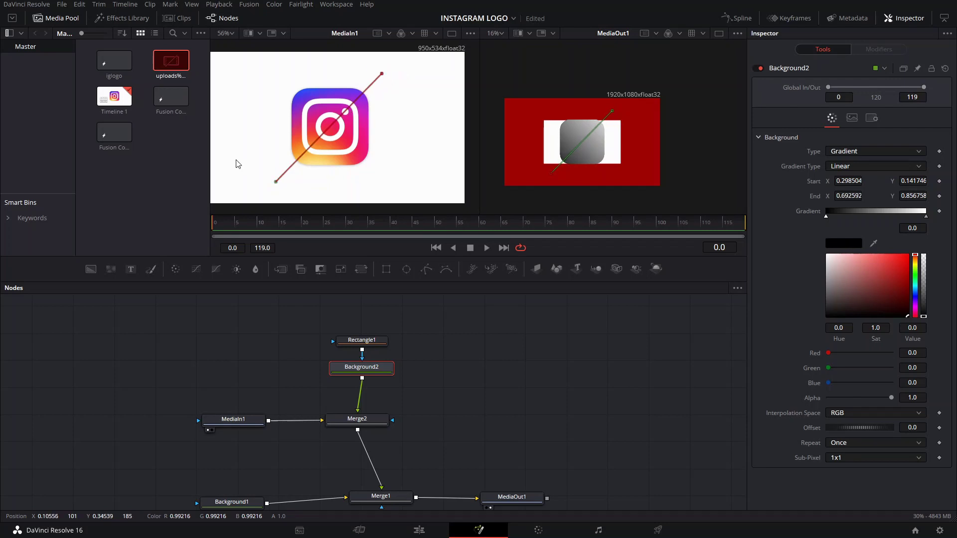
- Sample light yellow from the logo's lower edge for the gradient's start and violet from its upper corner for the end
drag(238, 165, 323, 160)
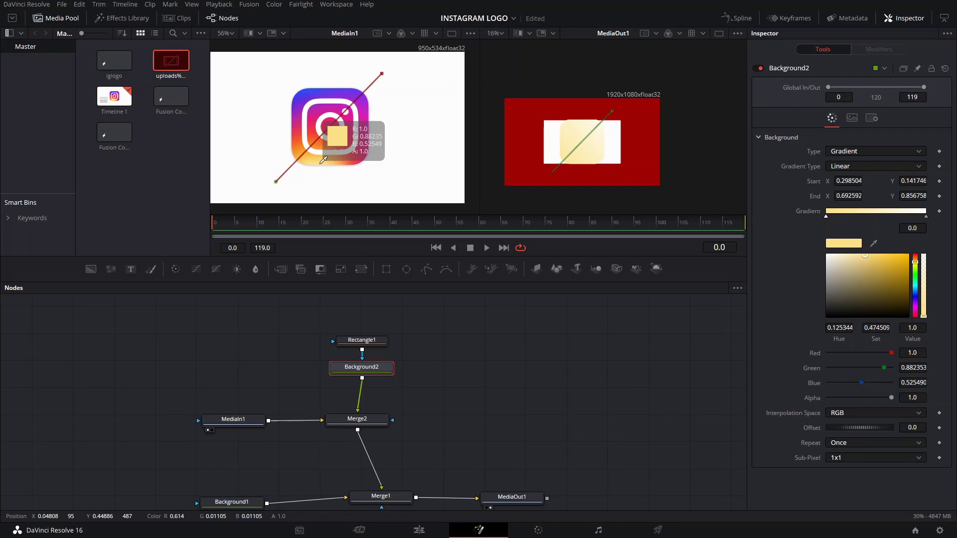
click(926, 217)
drag(874, 243, 365, 98)
scroll(365, 98, up, 2)
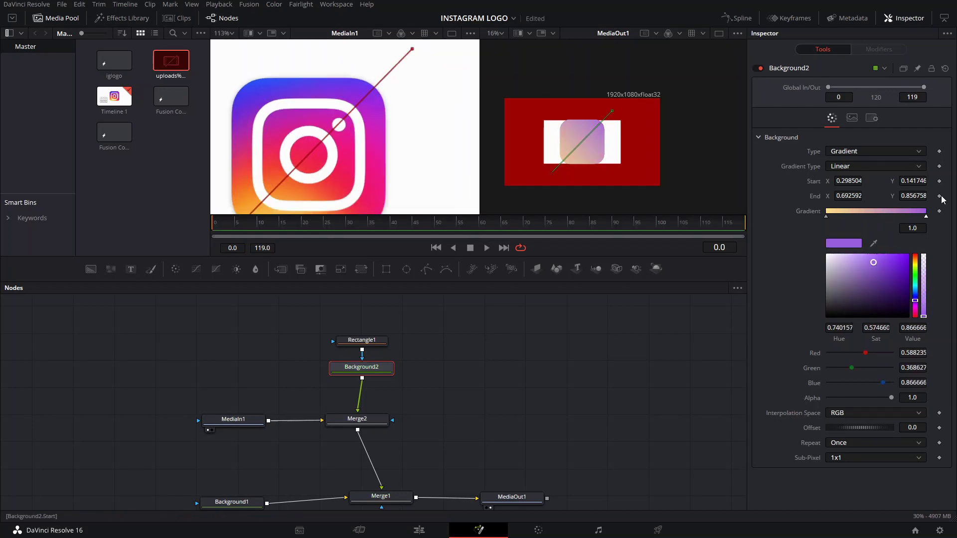
mouse_move(902, 264)
mouse_down()
mouse_move(418, 94)
mouse_move(355, 95)
mouse_move(373, 79)
mouse_up()
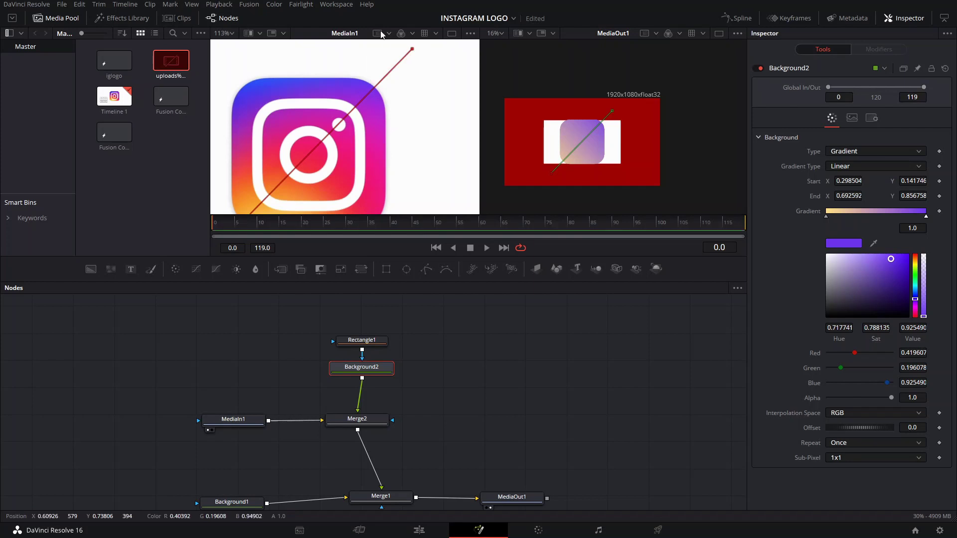
- Add a middle gradient stop at about 0.46 in the logo's pinkish red and move the gradient start to about X 0.324, Y 0.176
click(873, 212)
drag(874, 245, 308, 164)
scroll(549, 175, up, 1)
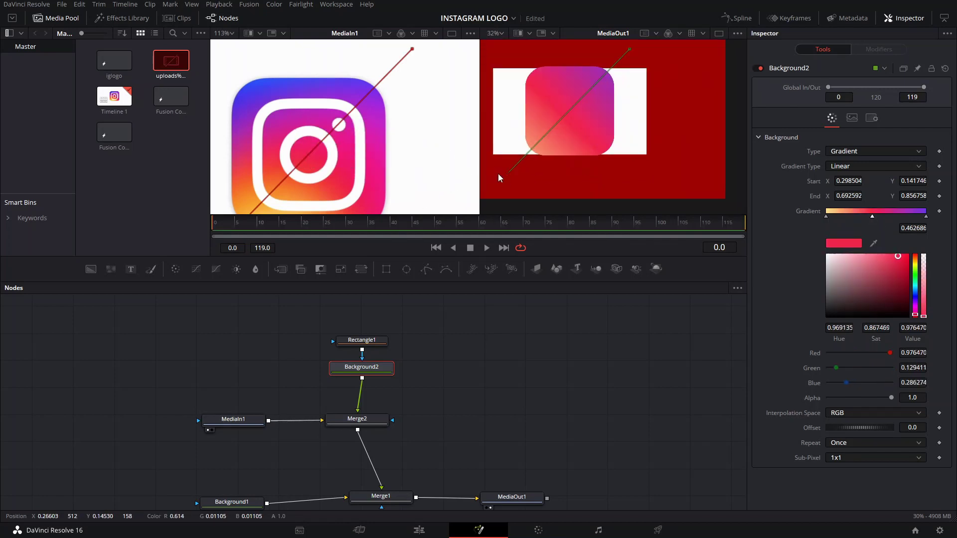
drag(507, 176, 515, 168)
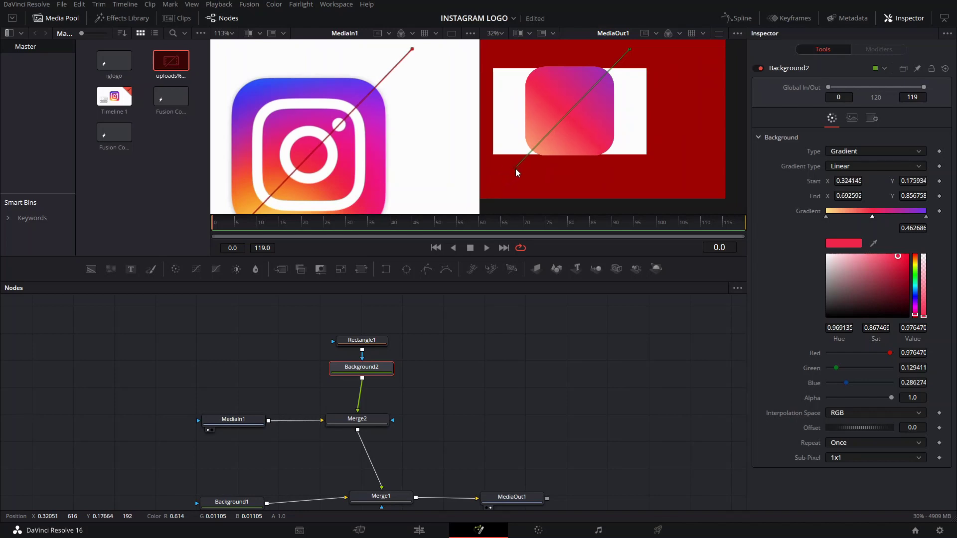
- Make Background2's gradient radial and shift its pinkish-red middle stop to about 0.438
click(846, 168)
click(858, 223)
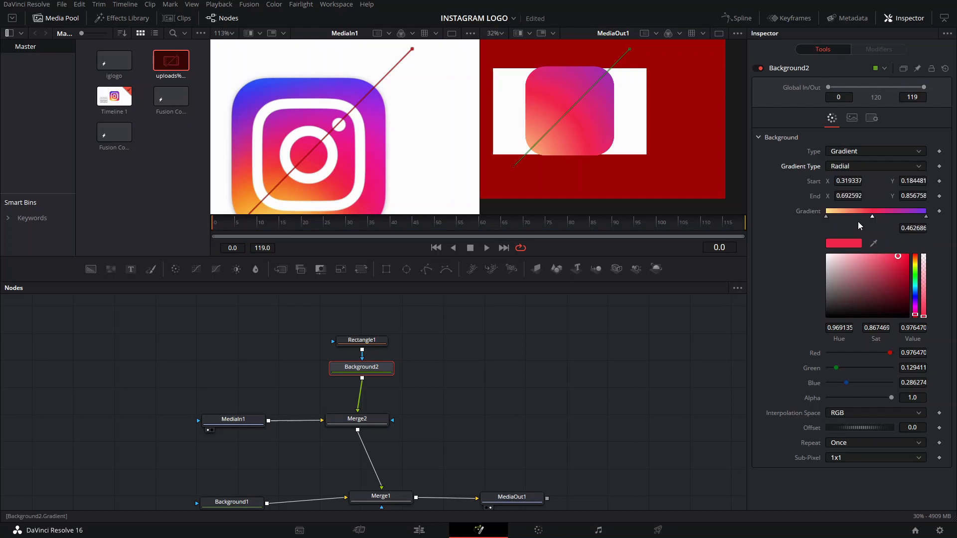
mouse_move(872, 219)
mouse_down()
mouse_move(850, 219)
mouse_move(880, 219)
mouse_move(871, 226)
mouse_up()
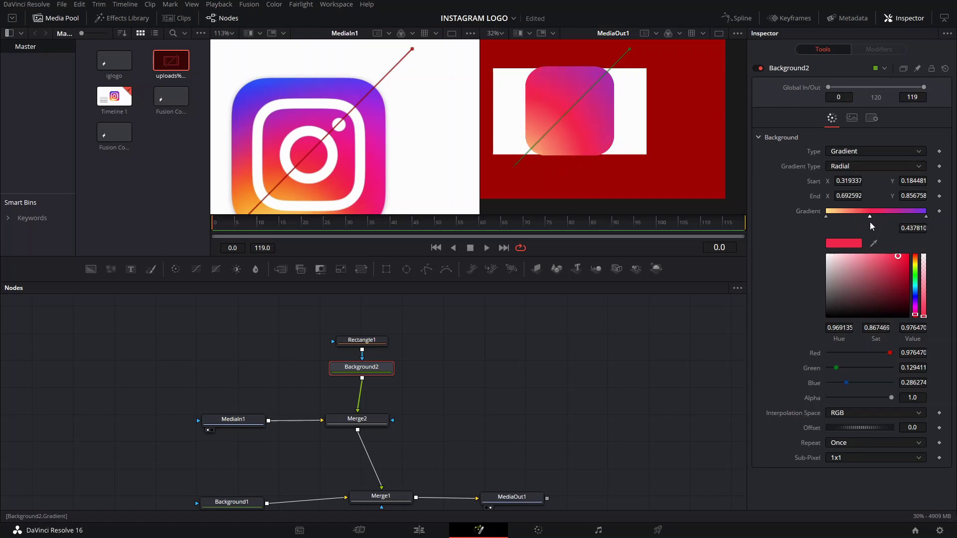
- Add another gradient stop at about 0.756 and sample its magenta from the reference logo's side edge
click(903, 215)
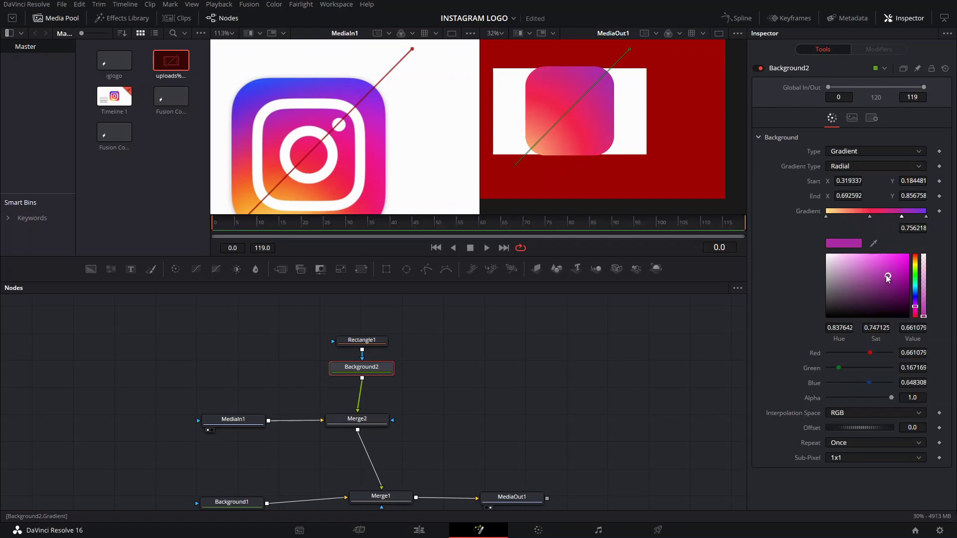
drag(873, 244, 373, 116)
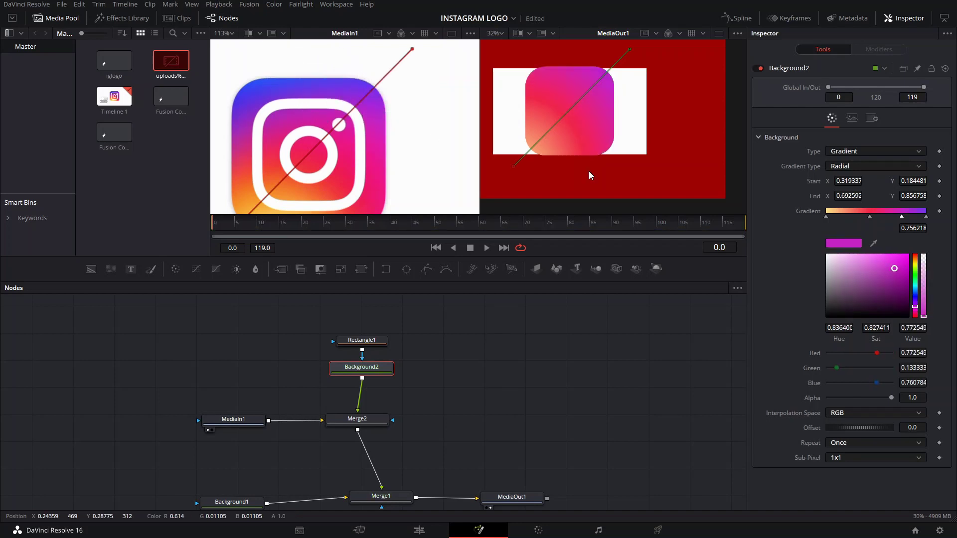
- Recolor the gradient's end stop with blue sampled from the logo's upper corner and move the gradient end to about X 0.672, Y 0.791
click(926, 216)
drag(713, 179, 257, 98)
drag(629, 49, 624, 67)
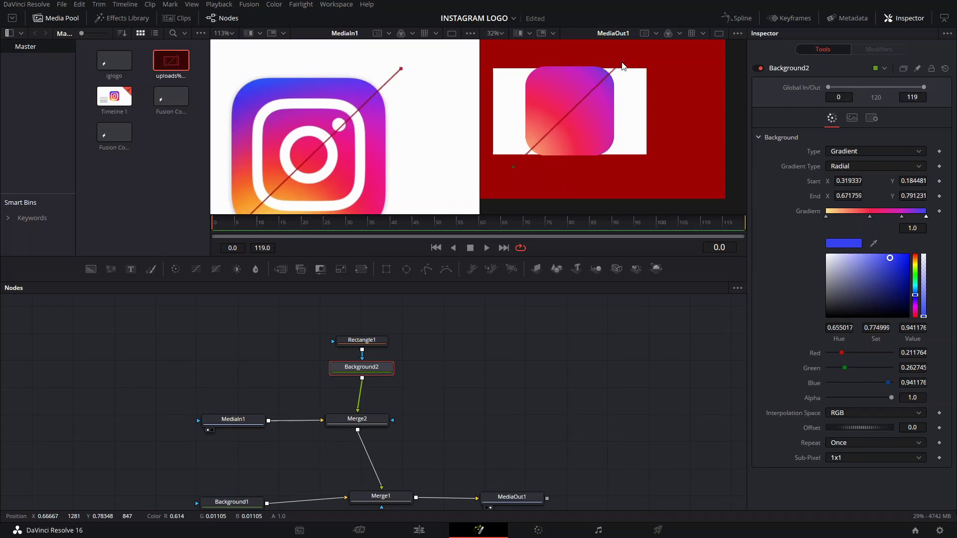
- Try recoloring the gradient stop at 0.756 with blue from the logo's upper edge, and restore its magenta
click(901, 216)
drag(875, 248, 269, 84)
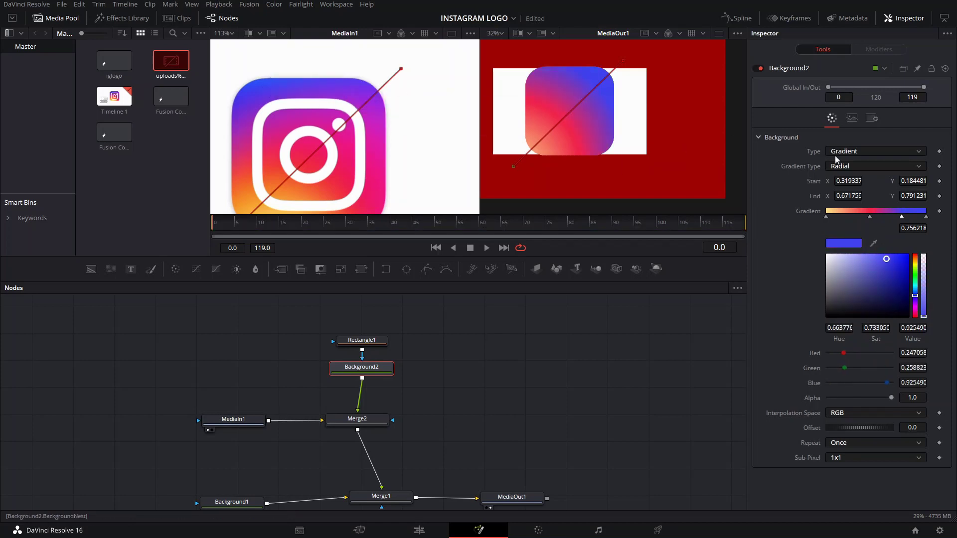
click(926, 216)
drag(874, 243, 384, 119)
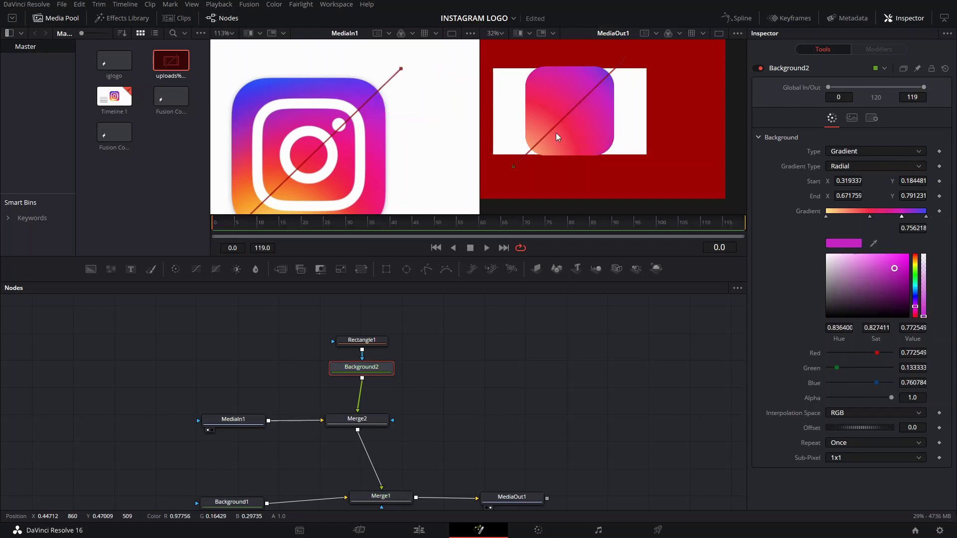
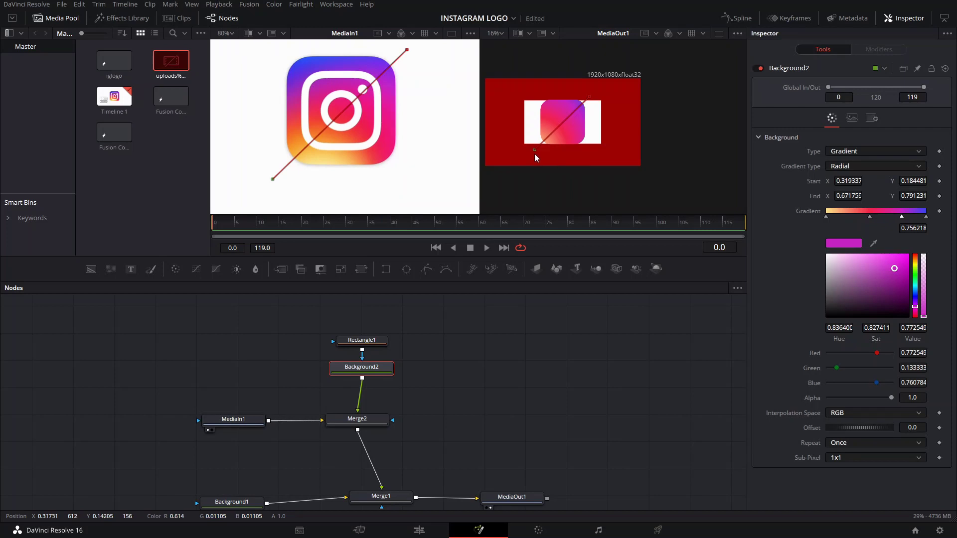
- Reposition the radial gradient to start at about X 0.403, Y 0.264 and end at about X 0.641, Y 0.754
drag(534, 150, 545, 142)
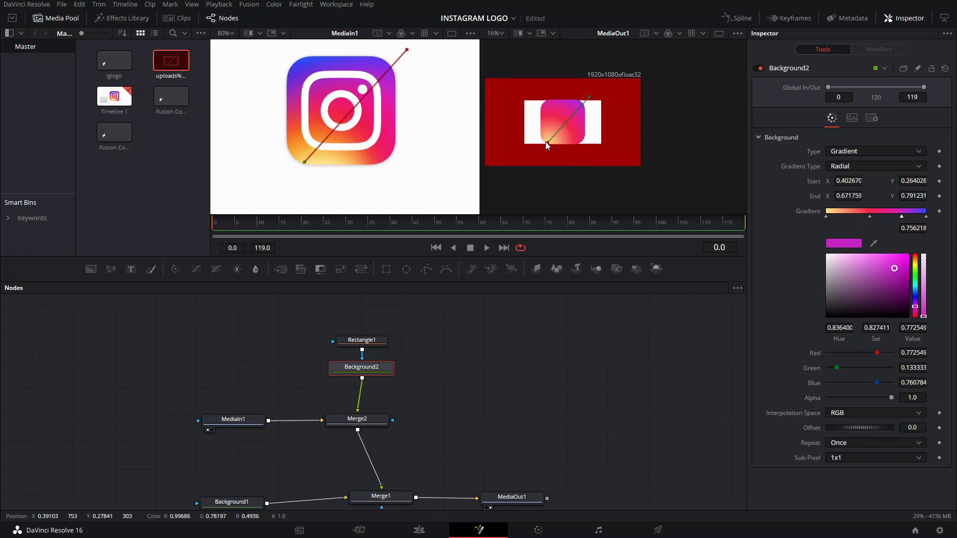
scroll(546, 115, up, 1)
mouse_move(632, 77)
mouse_down()
mouse_move(555, 76)
mouse_move(621, 89)
mouse_move(629, 80)
mouse_move(627, 87)
mouse_up()
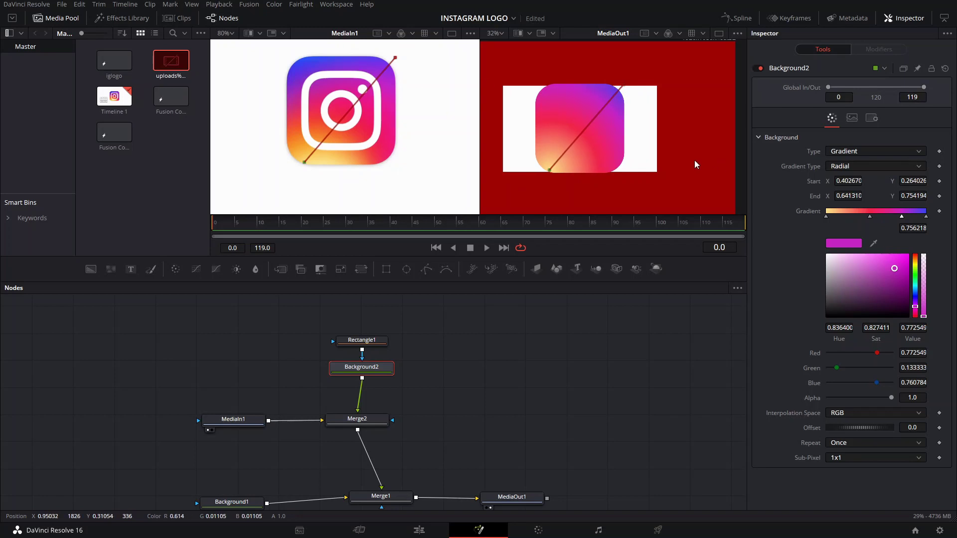
scroll(604, 119, up, 3)
scroll(608, 140, down, 2)
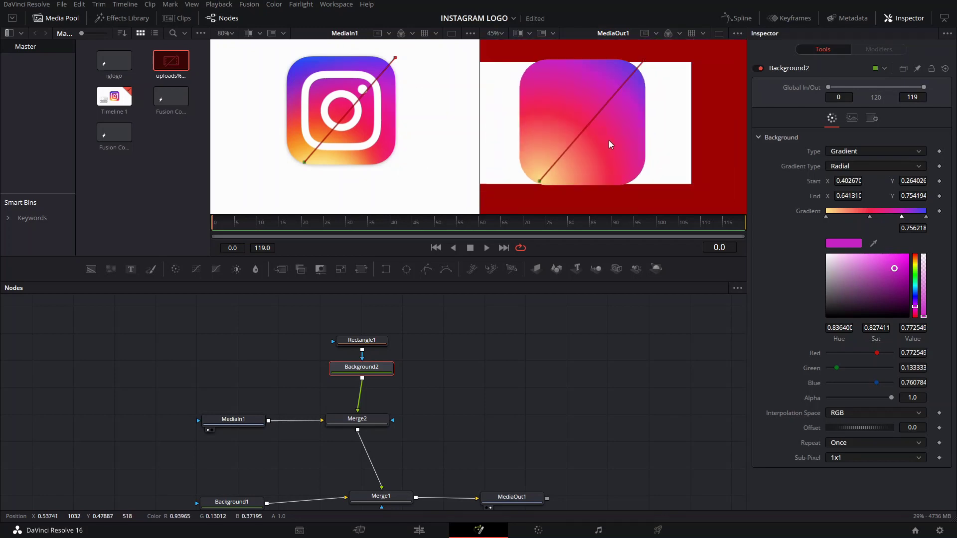
click(853, 166)
click(842, 135)
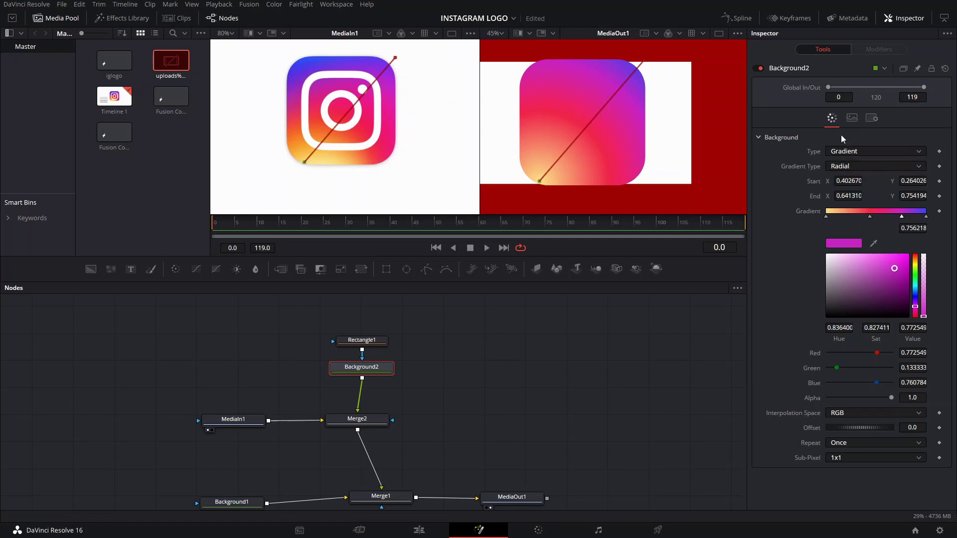
- Paste a copy of the Rectangle1 mask below it and shrink the copy to about 0.186 wide and 0.350 high
scroll(594, 141, up, 3)
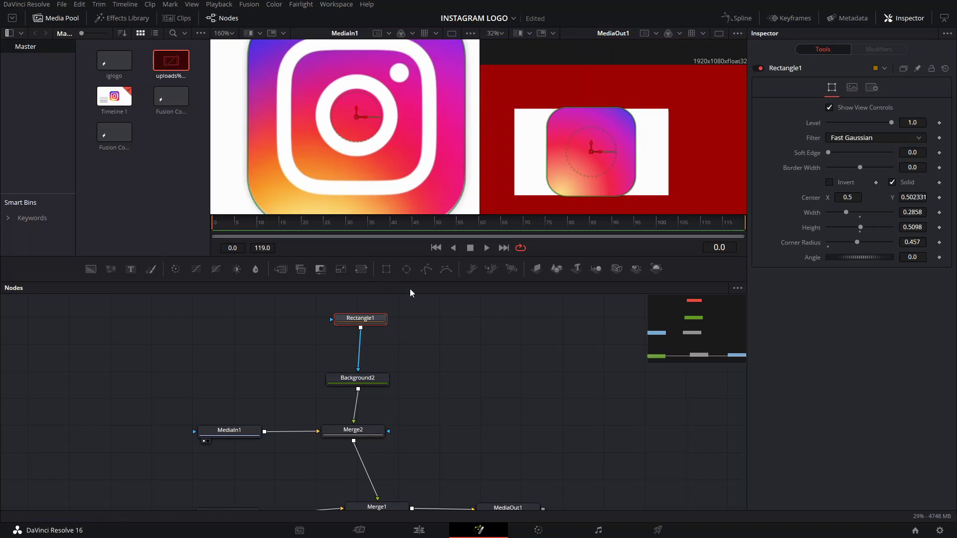
key(ctrl+v)
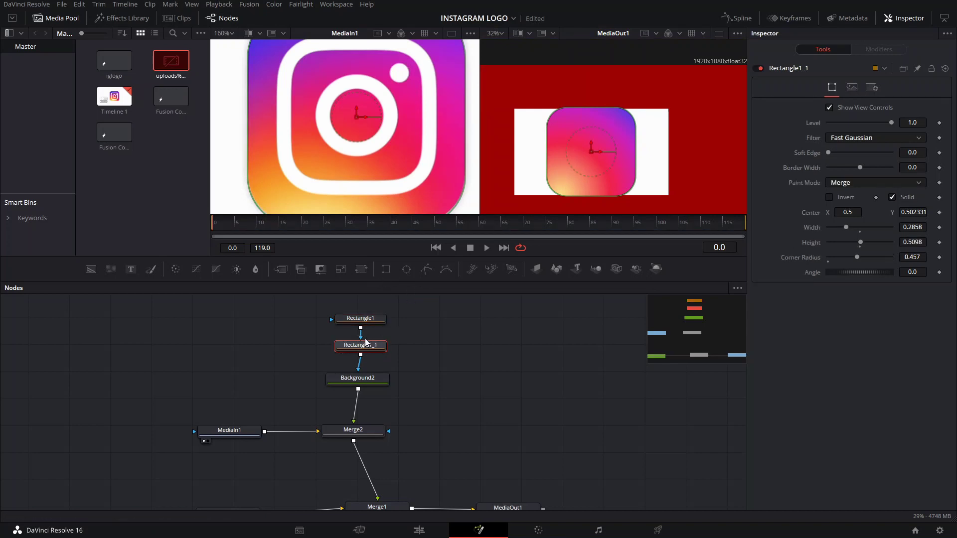
drag(633, 111, 621, 133)
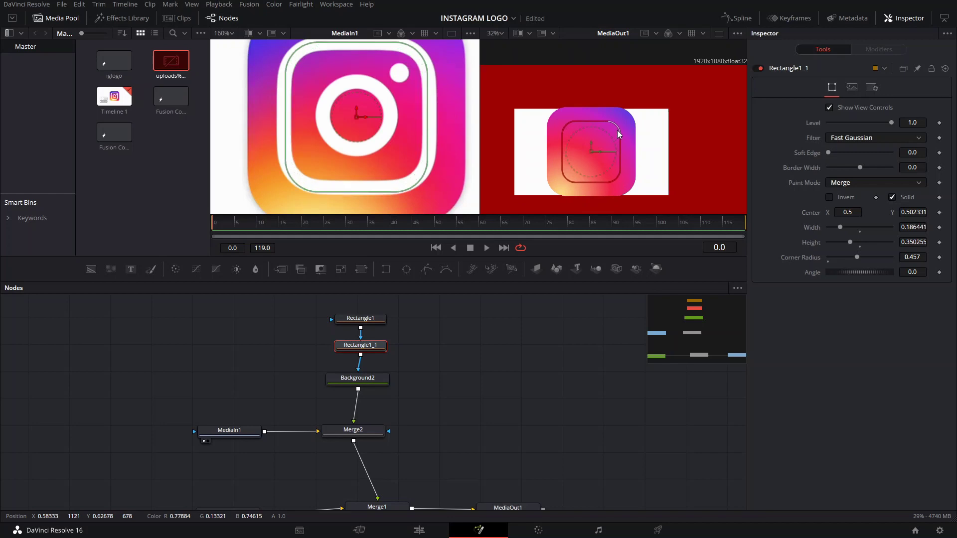
- Set Rectangle1_1 to Subtract, turn off Solid and set the border width to about 0.0264
click(839, 185)
click(840, 216)
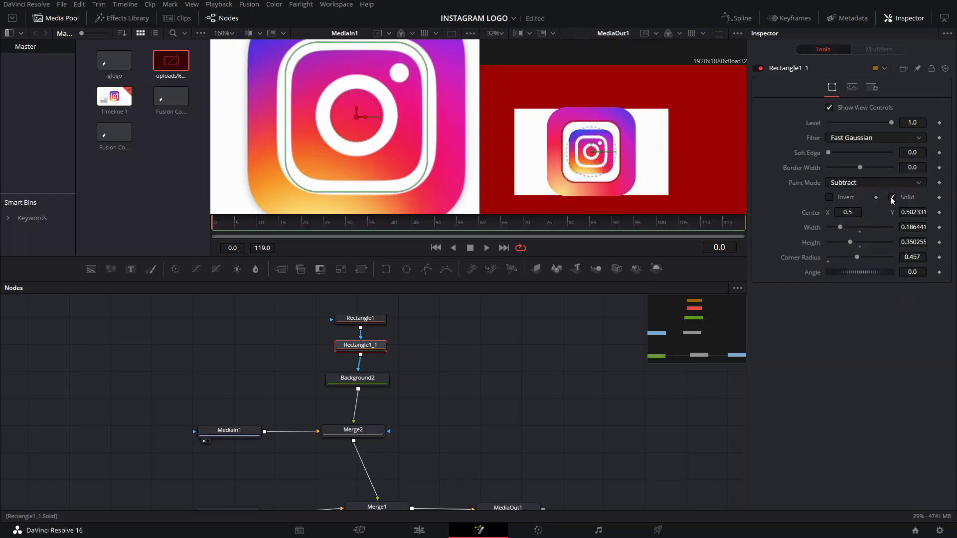
click(893, 198)
drag(861, 170, 863, 171)
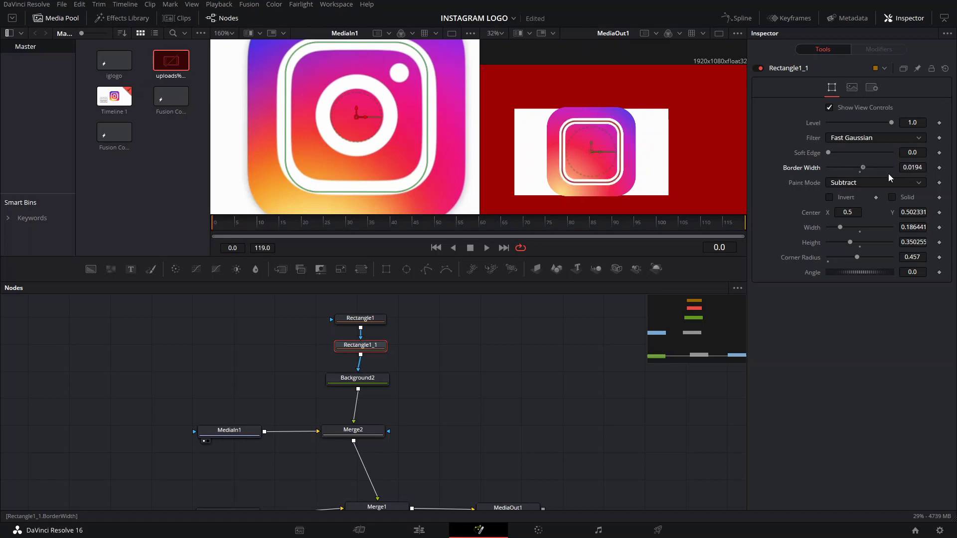
scroll(573, 154, up, 2)
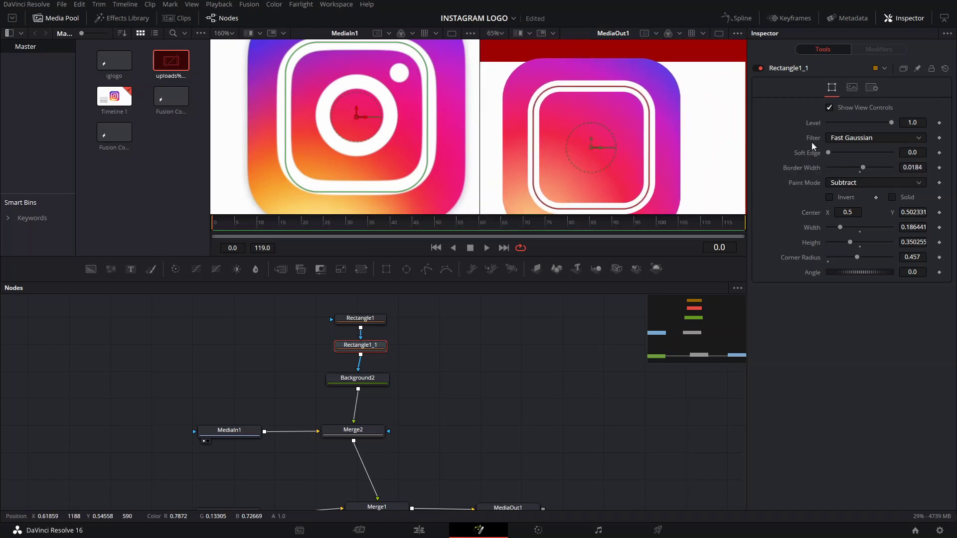
drag(863, 169, 864, 169)
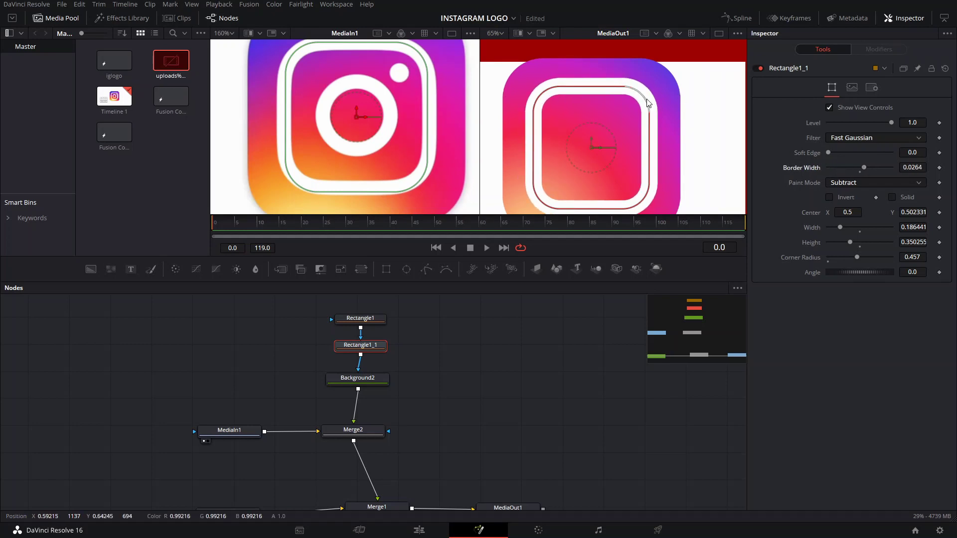
- Resize Rectangle1_1 to about 0.190 wide and 0.325 high with a corner radius of about 0.591, comparing it with the reference logo
mouse_move(648, 100)
mouse_down()
mouse_move(656, 96)
mouse_move(648, 104)
mouse_up()
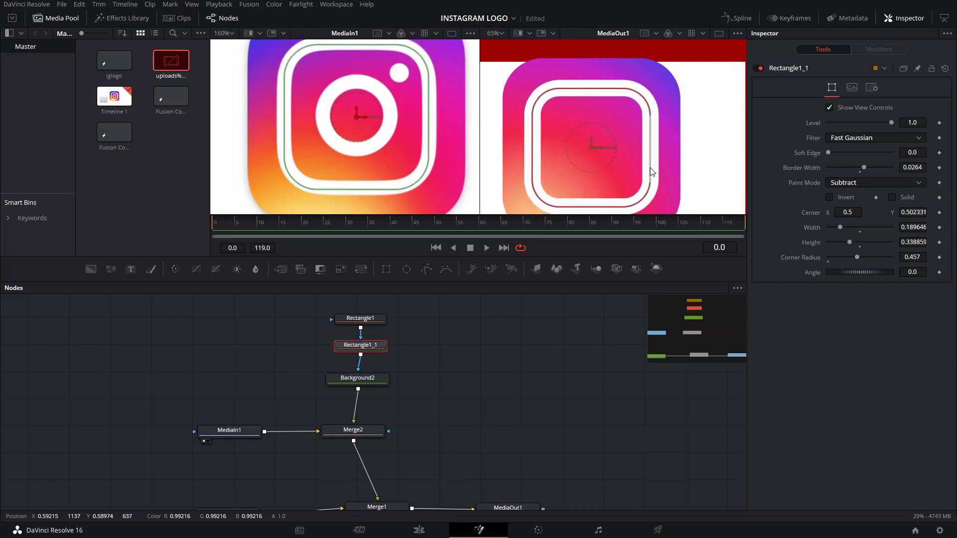
drag(646, 201, 646, 200)
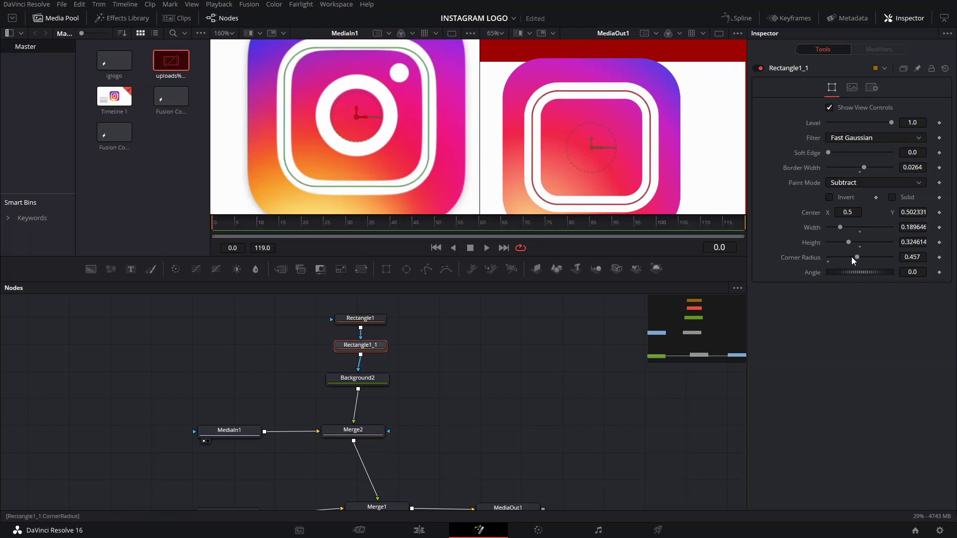
drag(857, 257, 867, 260)
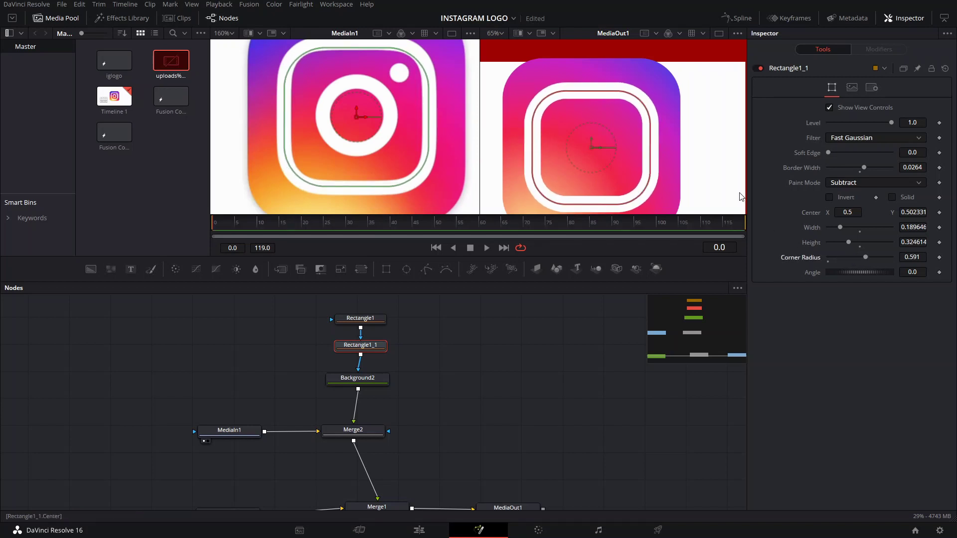
scroll(355, 87, down, 3)
scroll(355, 87, up, 4)
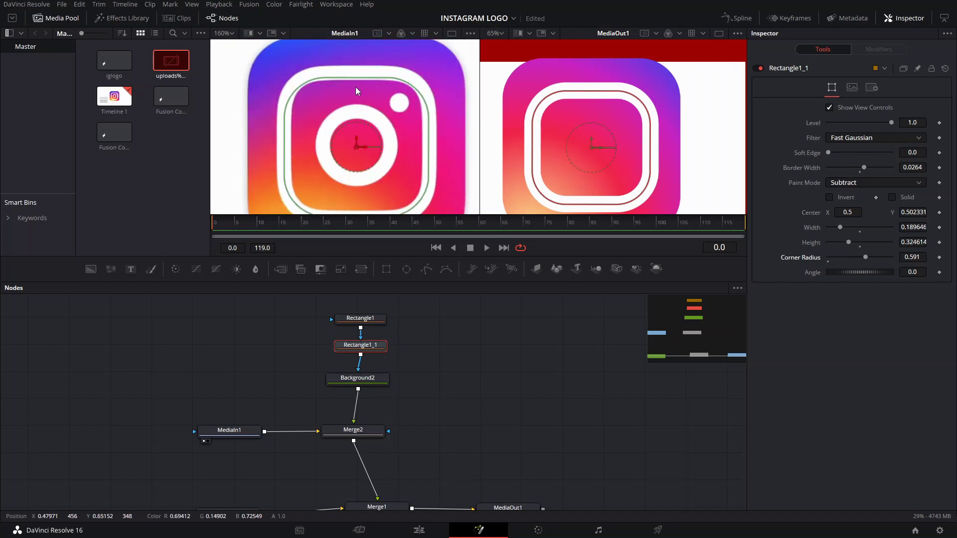
scroll(585, 123, down, 3)
scroll(600, 140, up, 5)
scroll(628, 134, up, 2)
scroll(616, 170, left, 3)
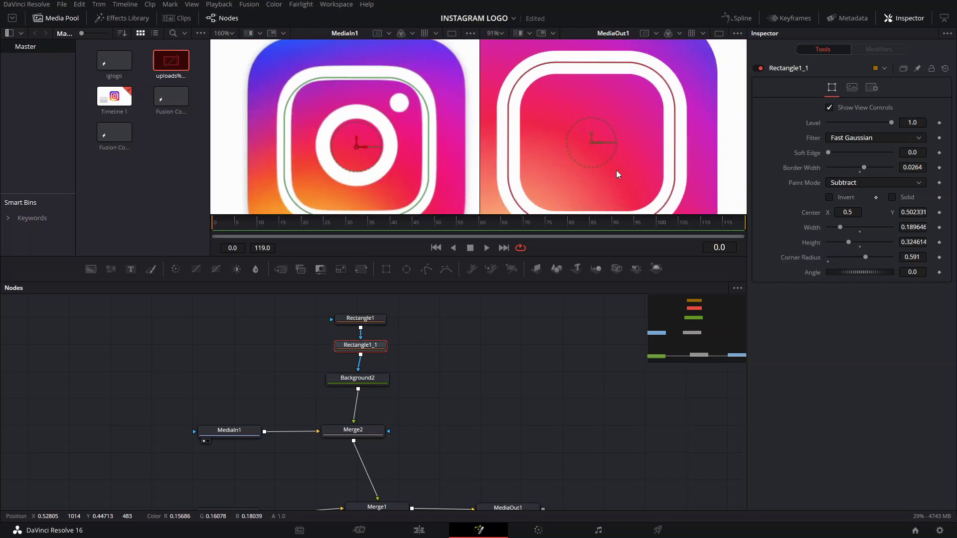
- Delete the spare Rectangle1_2 and Ellipse1 masks and move Rectangle1 and Rectangle1_1 up to make room above Background2
key(ctrl+v)
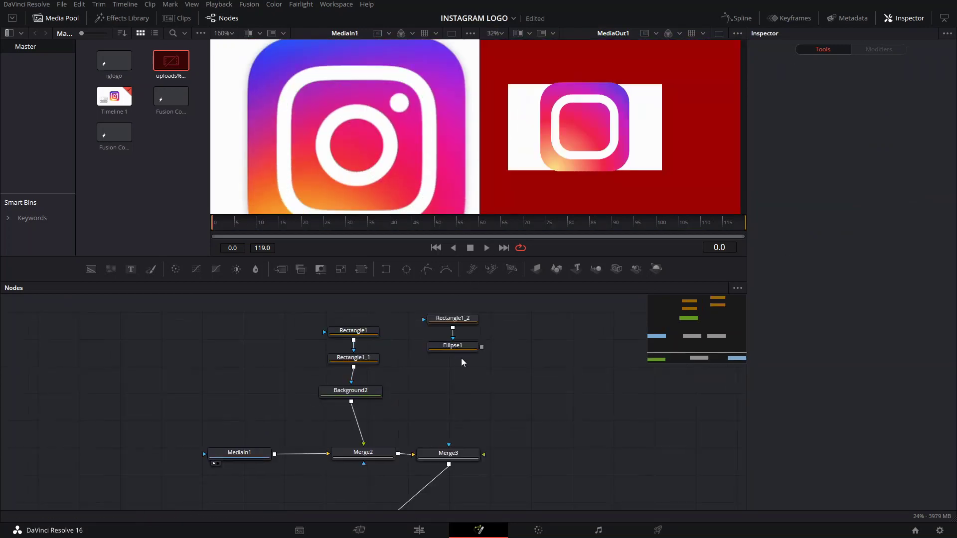
key(Delete)
click(356, 332)
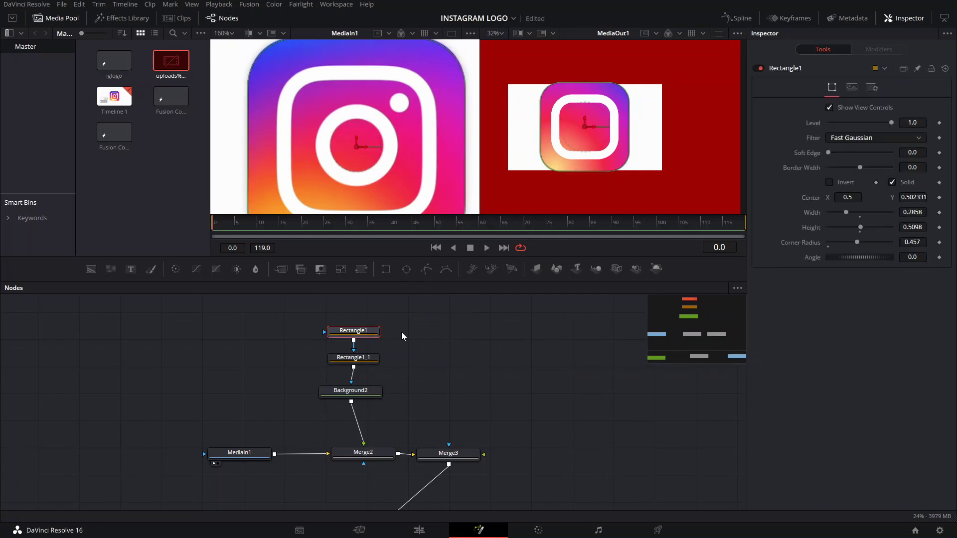
ctrl+click(389, 382)
drag(388, 387, 382, 335)
click(382, 329)
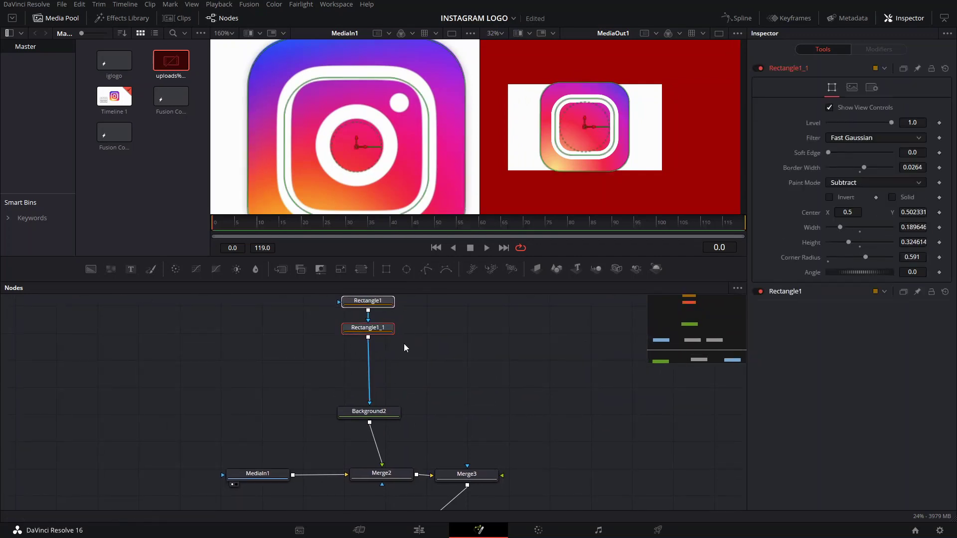
- Add an ellipse mask after Rectangle1_1, set its paint mode to Subtract and shrink it to about 0.09 wide and high
click(384, 328)
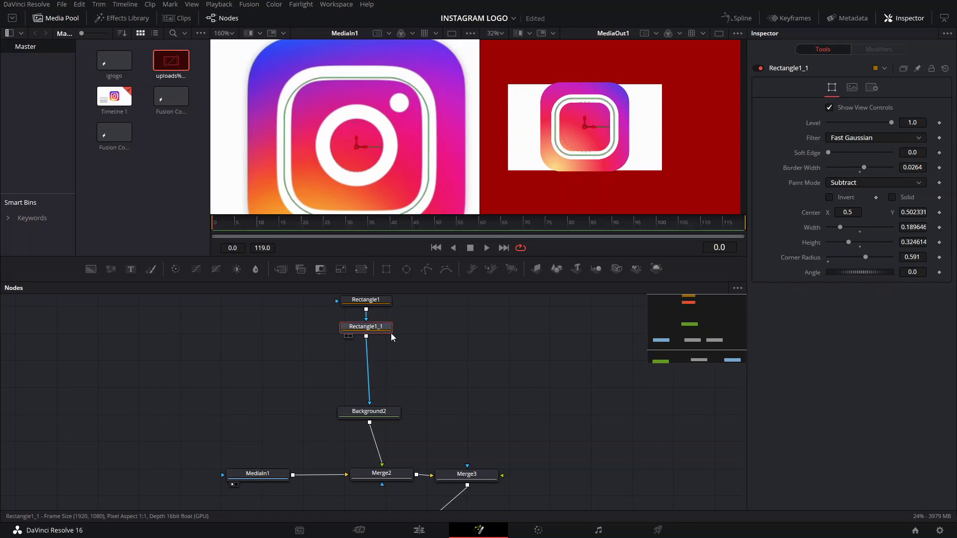
click(411, 273)
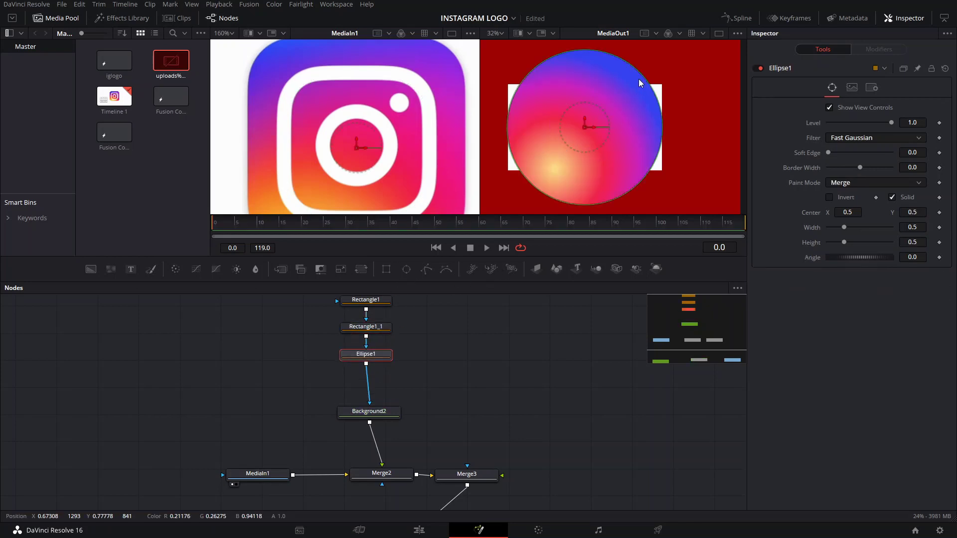
drag(639, 79, 594, 116)
click(848, 183)
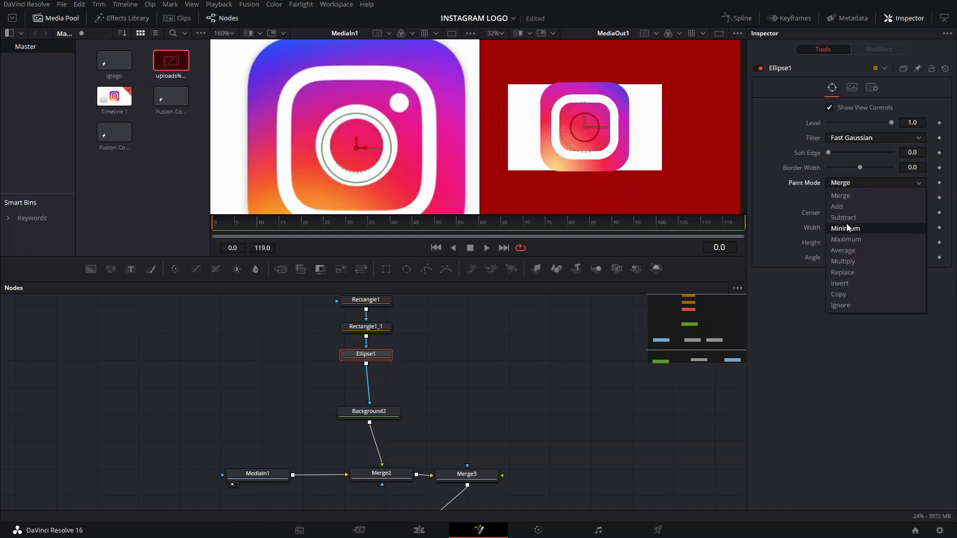
click(847, 219)
scroll(600, 146, up, 6)
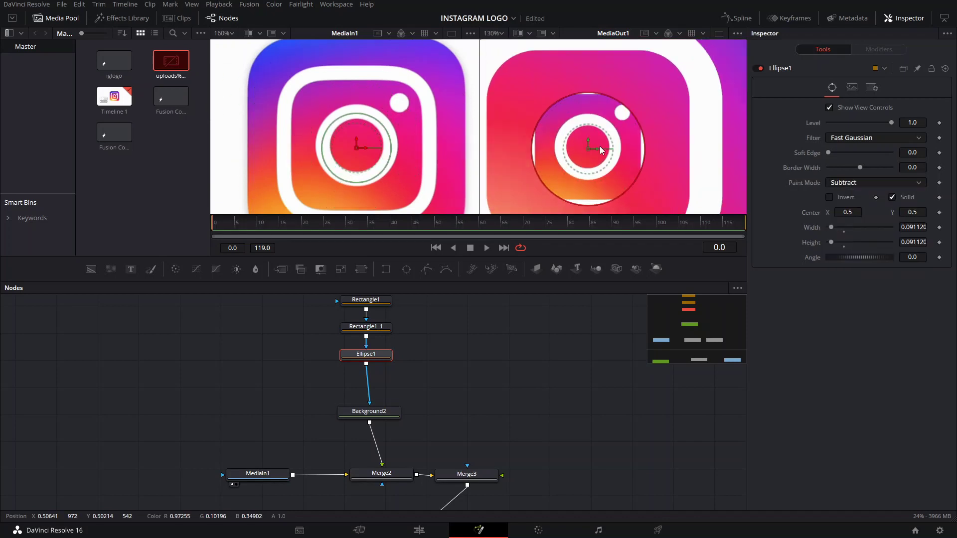
mouse_move(632, 129)
mouse_down()
mouse_move(634, 121)
mouse_move(632, 135)
mouse_move(663, 124)
mouse_move(638, 137)
mouse_up()
- Disconnect MediaIn1 from Merge2 and show Merge2's output in the second viewer
drag(336, 480, 342, 474)
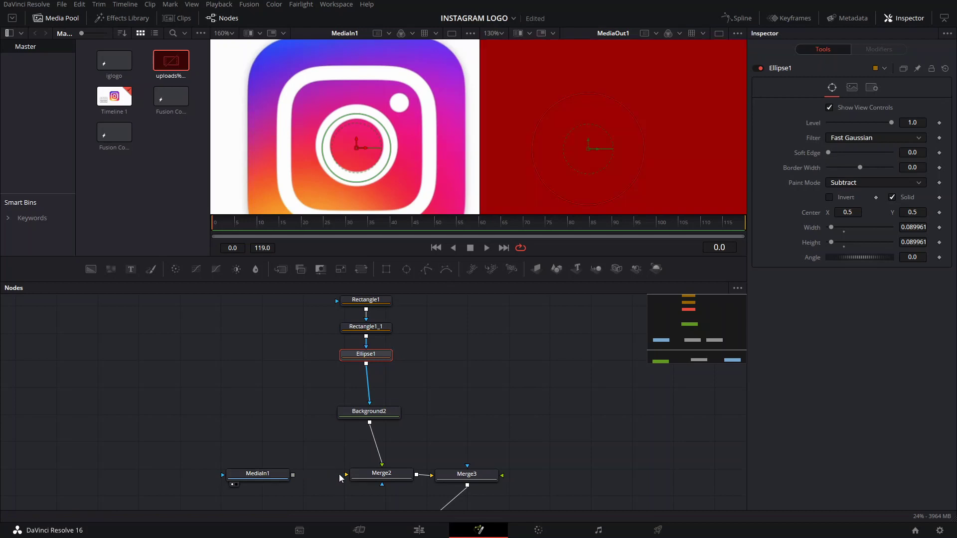
click(374, 480)
key(2)
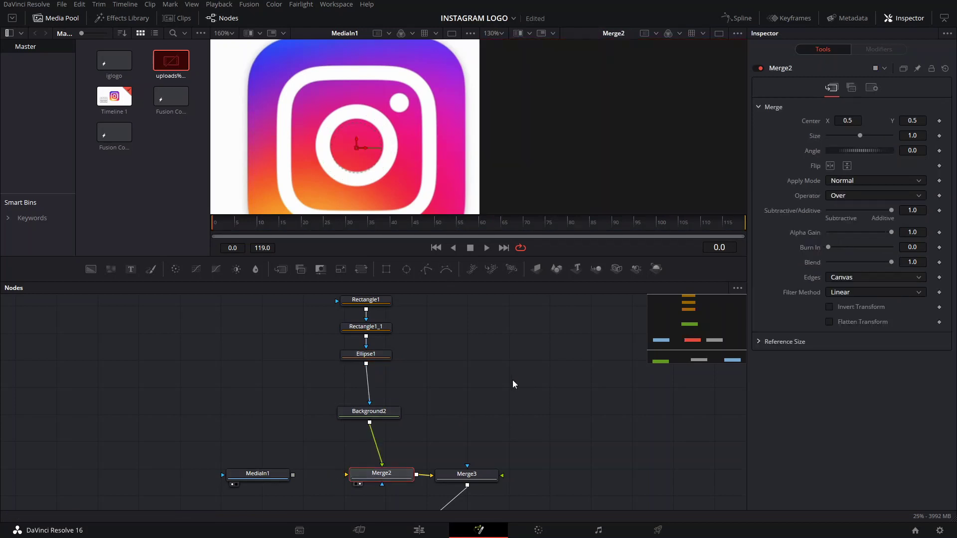
- Show MediaOut1's output in the second viewer
scroll(499, 424, down, 5)
click(494, 473)
key(2)
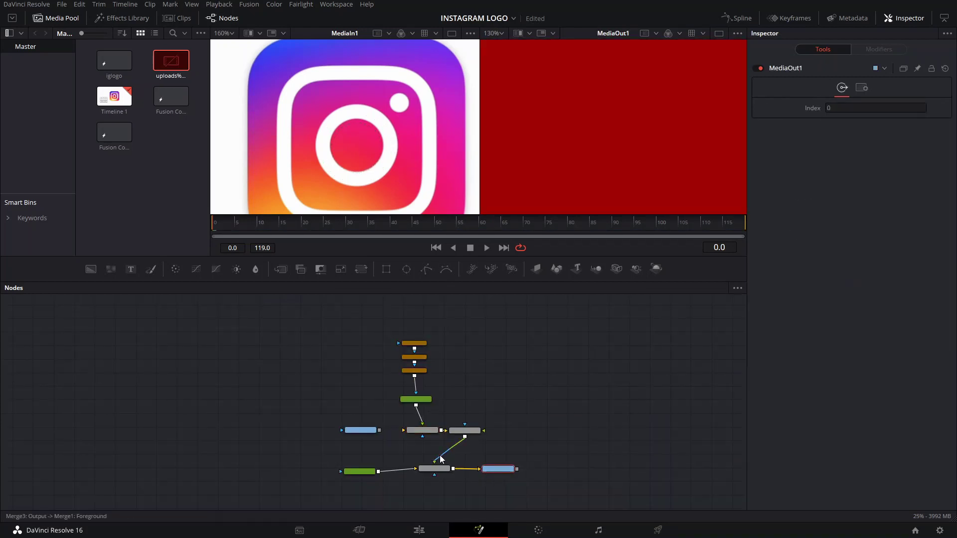
- Move Merge3 directly below Merge2 and connect Background1 to Merge2's background input
scroll(440, 456, up, 4)
click(488, 412)
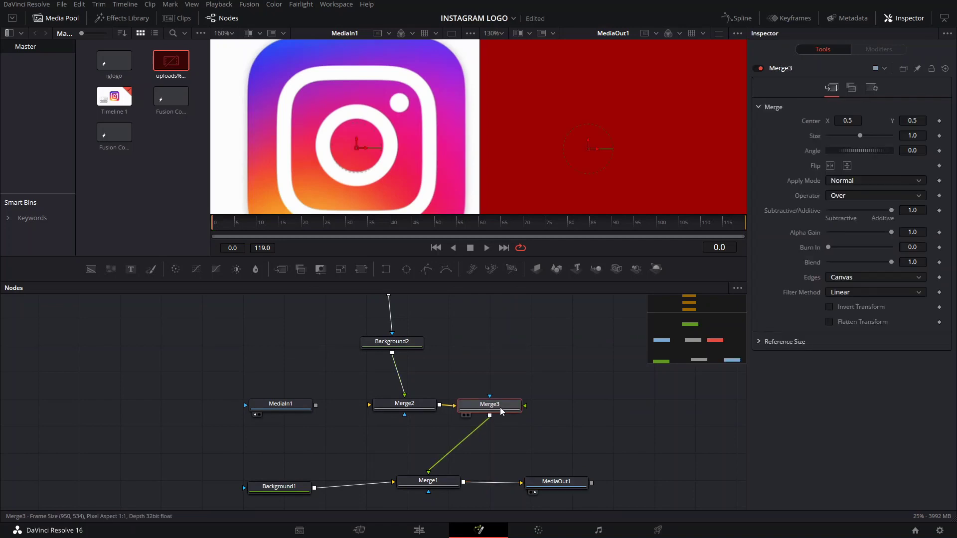
drag(488, 412, 411, 440)
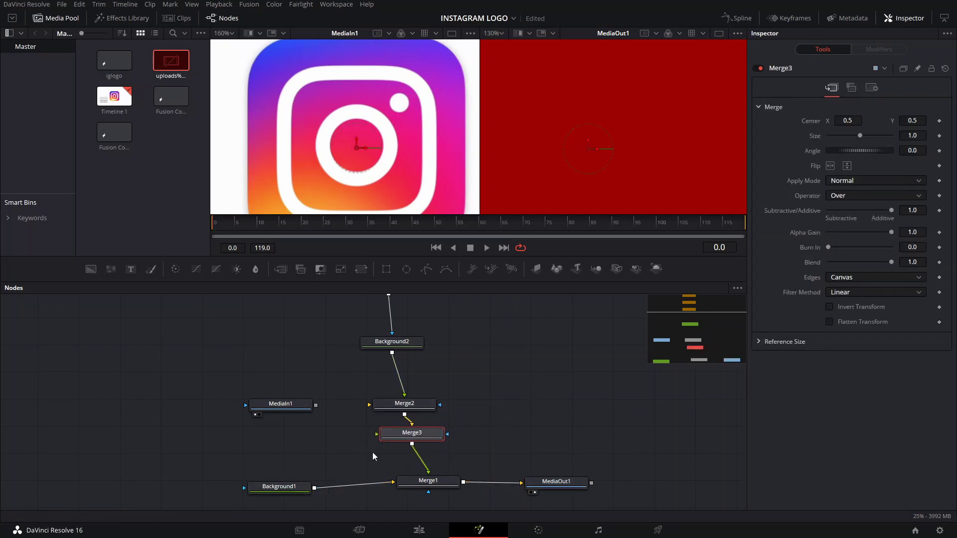
drag(315, 488, 370, 405)
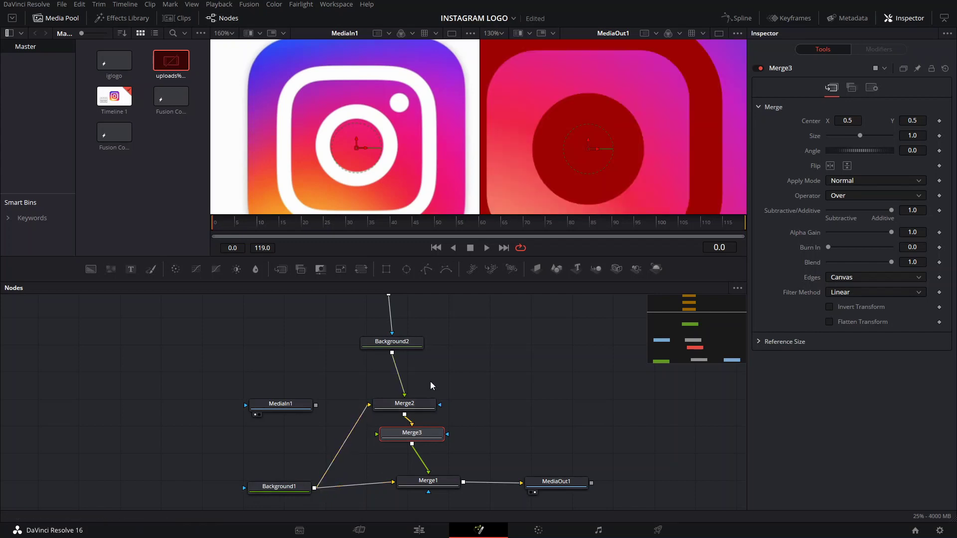
scroll(580, 119, down, 2)
scroll(581, 119, down, 3)
scroll(577, 132, up, 3)
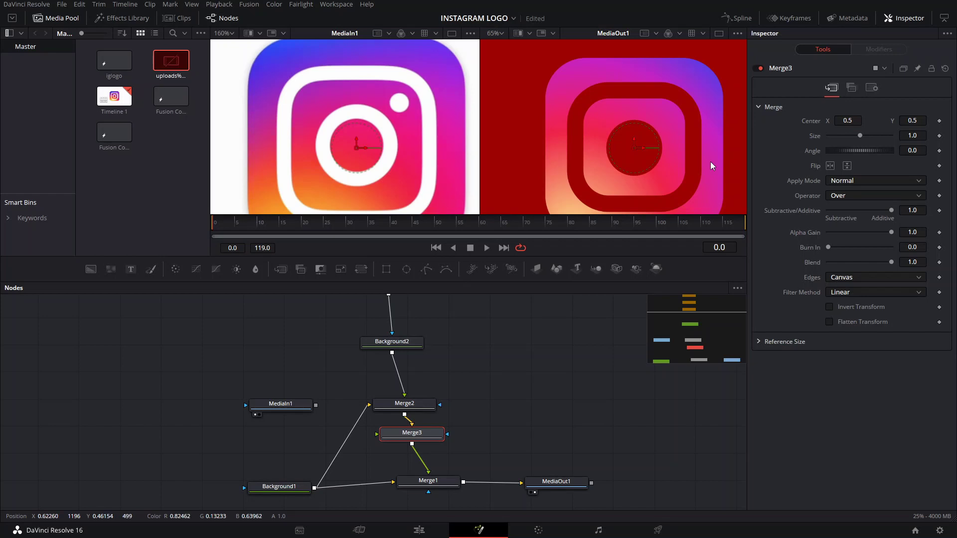
drag(627, 204, 678, 138)
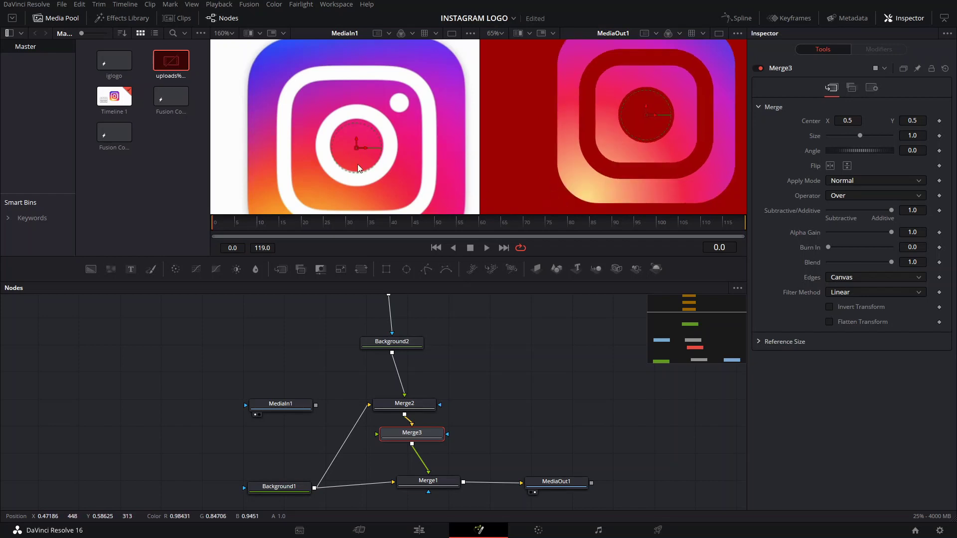
- Nudge Ellipse1 up slightly, turn off Solid and give its outline a border width of 0.0143
drag(455, 363, 441, 485)
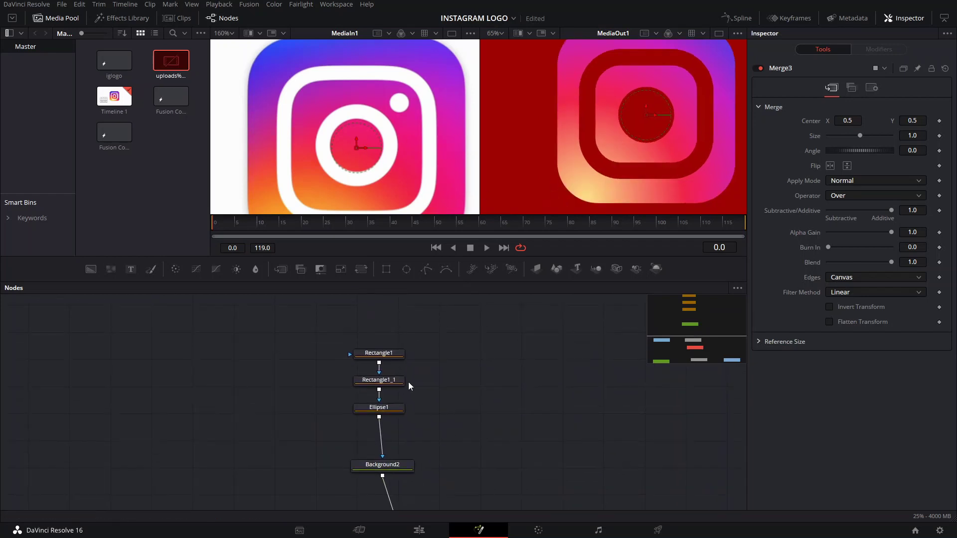
click(378, 406)
drag(439, 412, 436, 374)
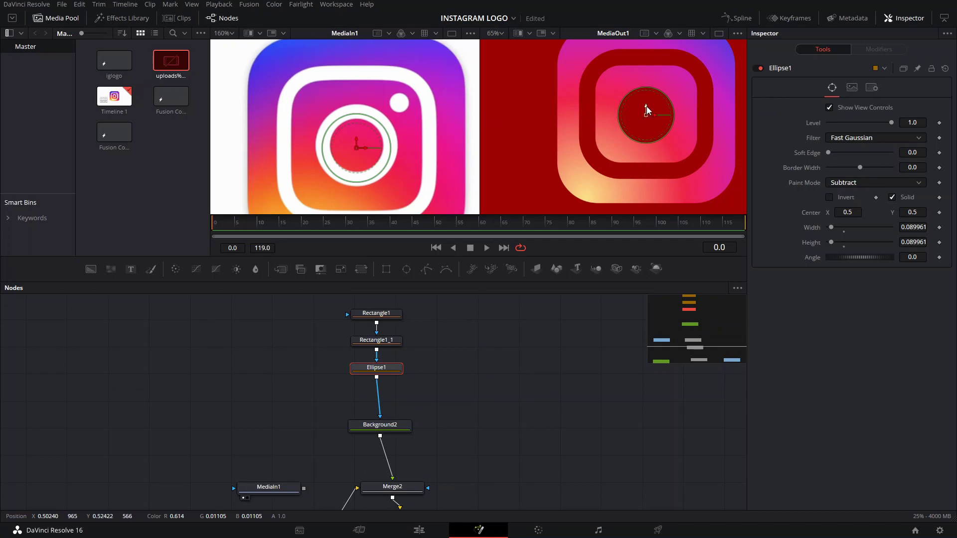
drag(647, 110, 646, 105)
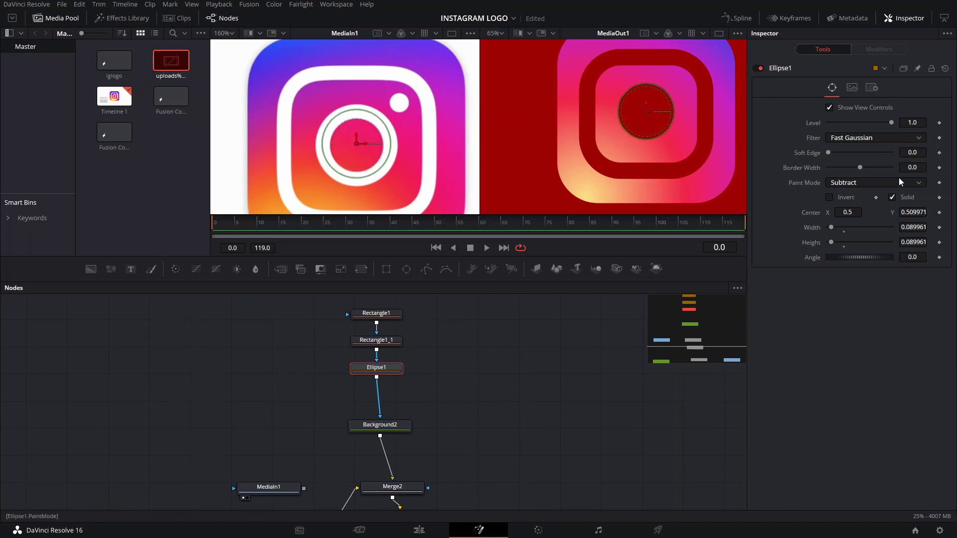
click(892, 198)
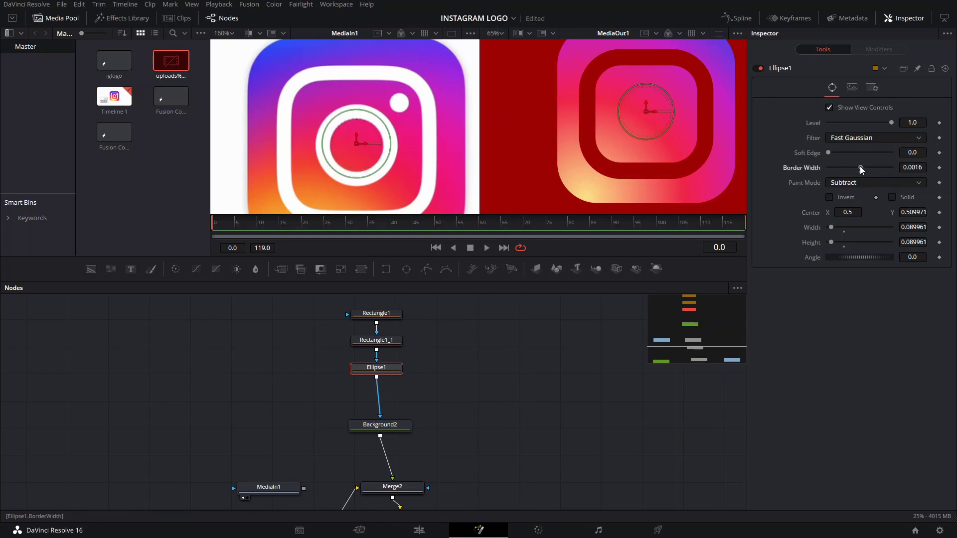
drag(861, 169, 881, 171)
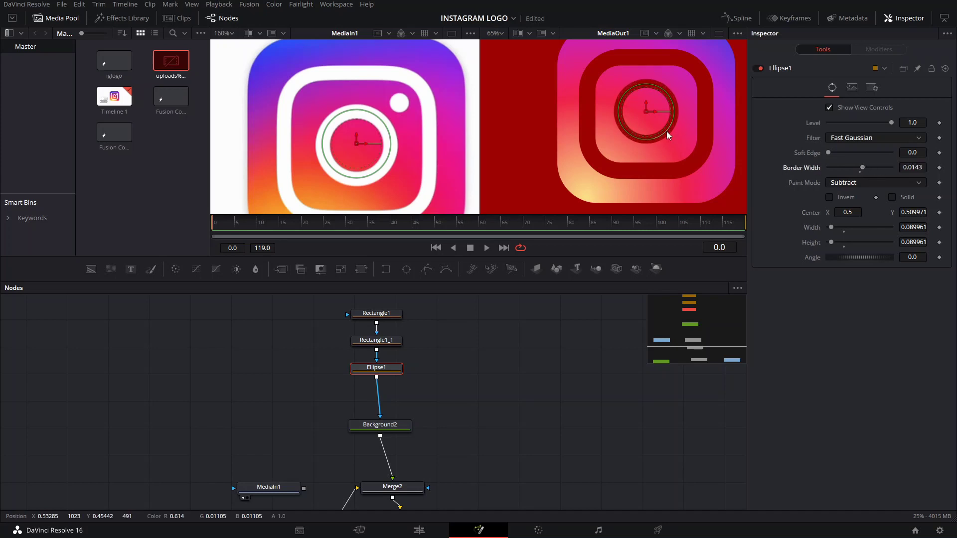
- Recentre Ellipse1 at about 0.499, 0.504 and refine its ring to a 0.0189 border width and about 0.084 width and height
drag(648, 111, 647, 115)
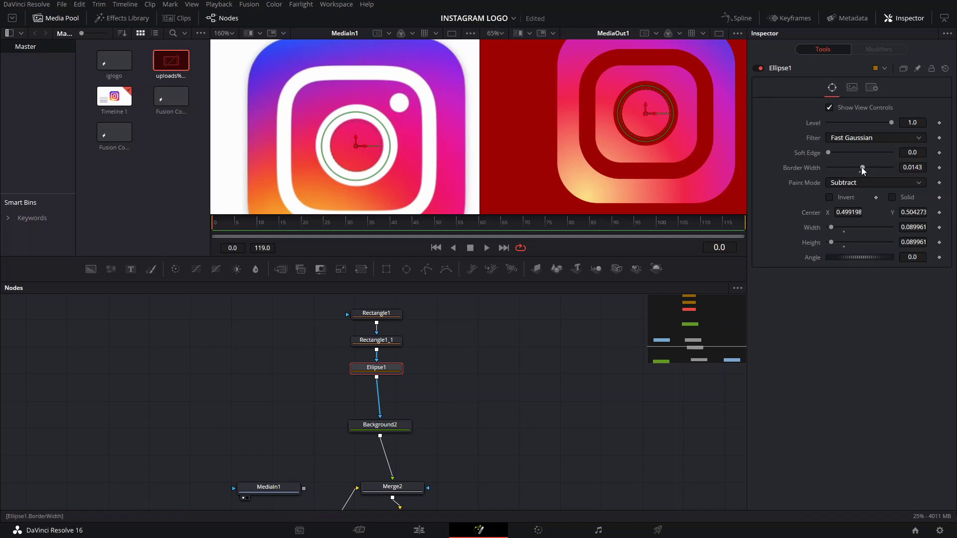
drag(863, 168, 869, 168)
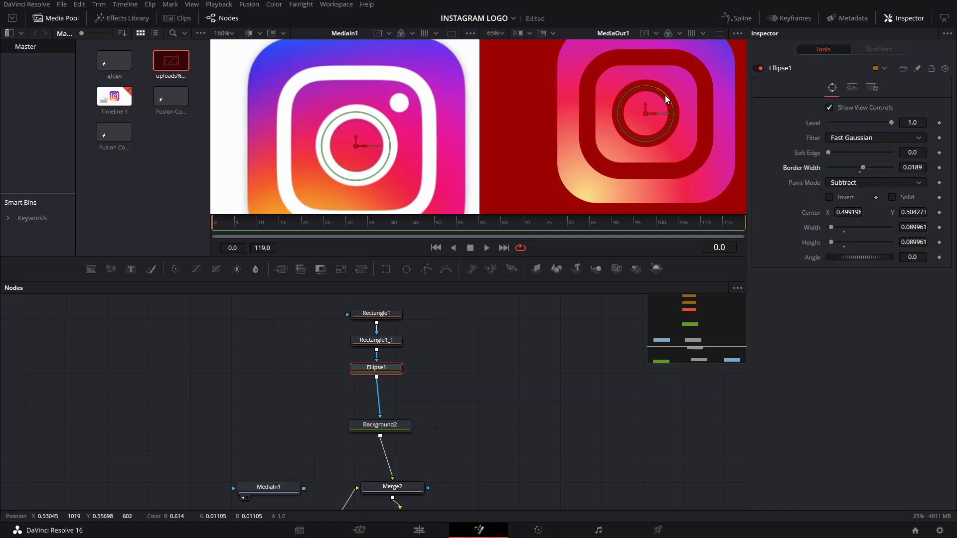
drag(667, 99, 663, 100)
scroll(663, 102, down, 3)
scroll(692, 138, up, 5)
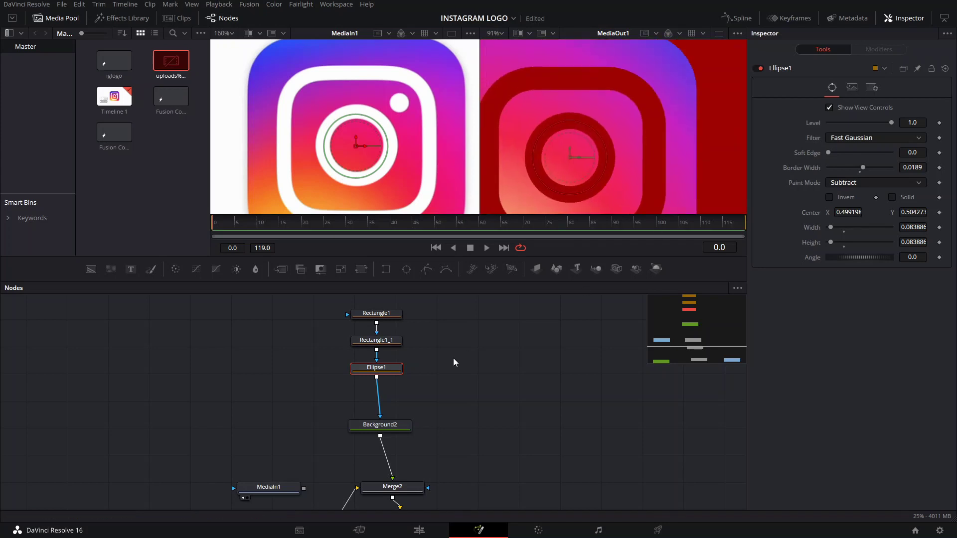
- Insert a copy of Ellipse1 after it, centre it at about 0.555, 0.598 and link its height to its width with an expression
key(ctrl+v)
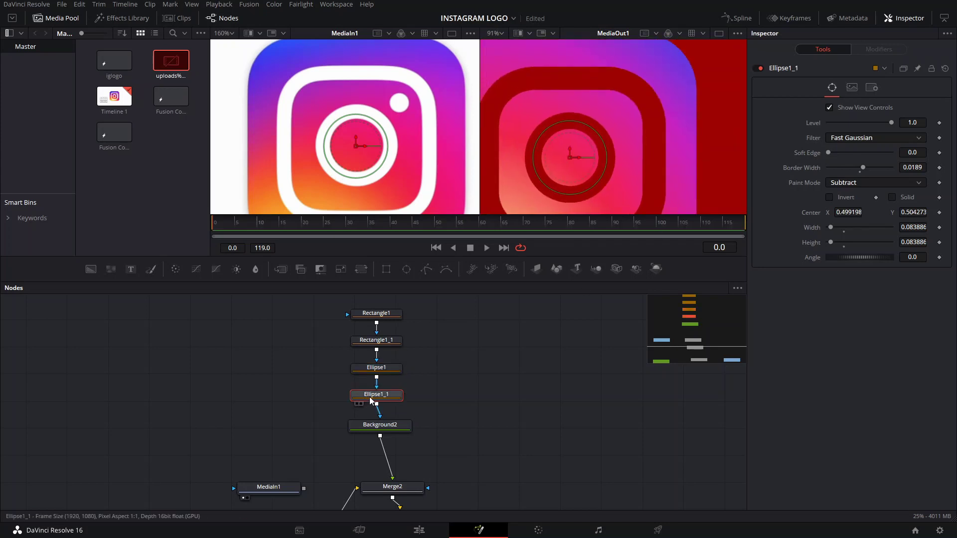
drag(573, 160, 622, 113)
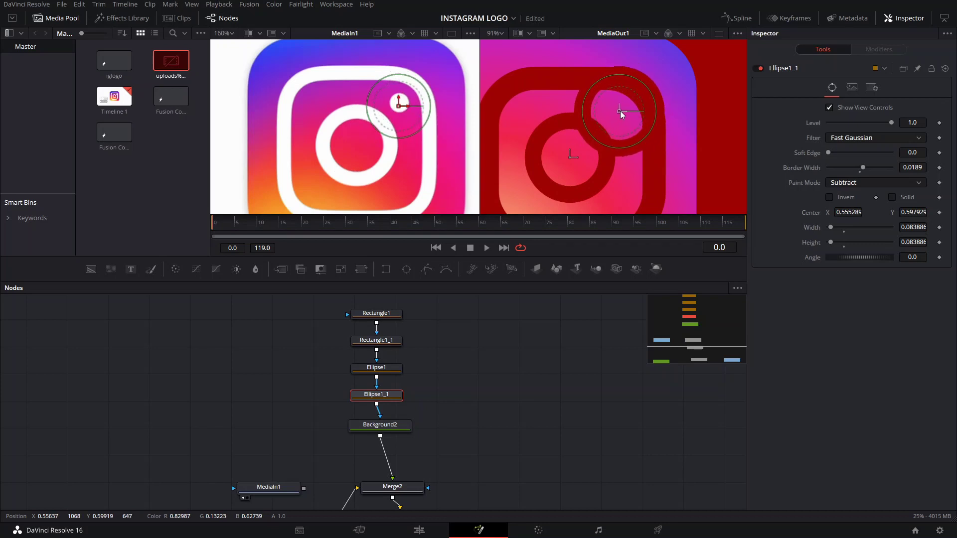
right_click(816, 245)
click(843, 363)
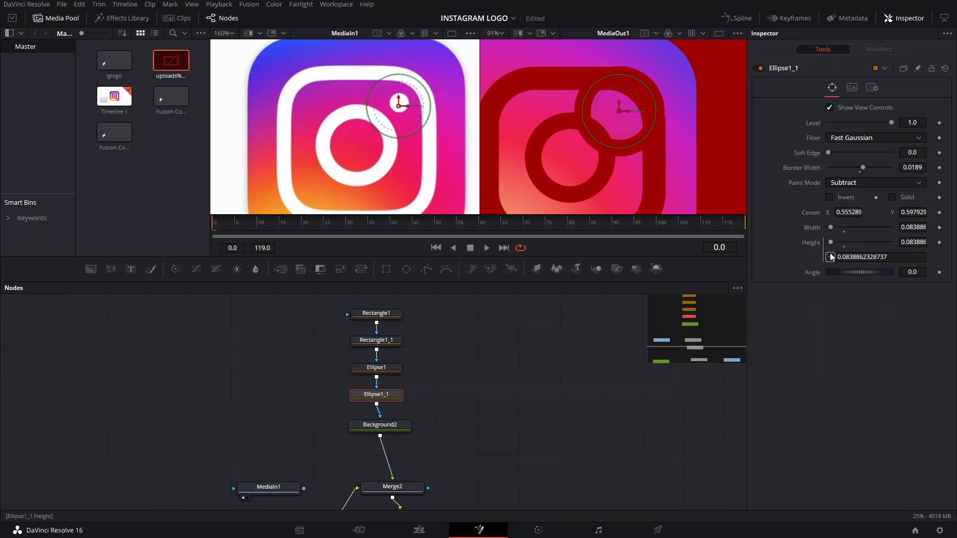
mouse_move(819, 230)
mouse_down()
mouse_move(848, 228)
mouse_move(818, 242)
mouse_up()
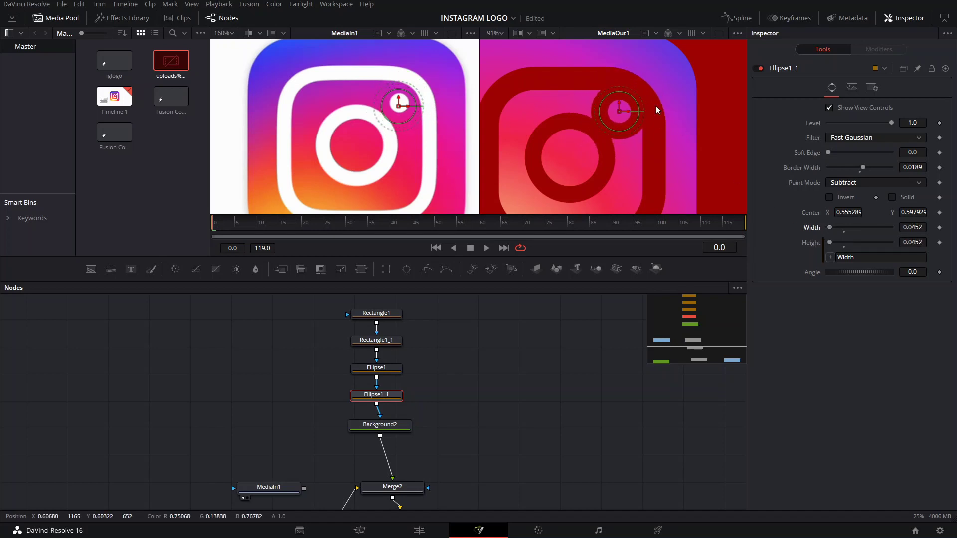
- Shrink Ellipse1_1 to a small dot about 0.009 wide at 0.556, 0.600 with border width 0.0106, and go to frame 36
drag(641, 102, 620, 118)
scroll(669, 161, down, 5)
scroll(635, 188, up, 2)
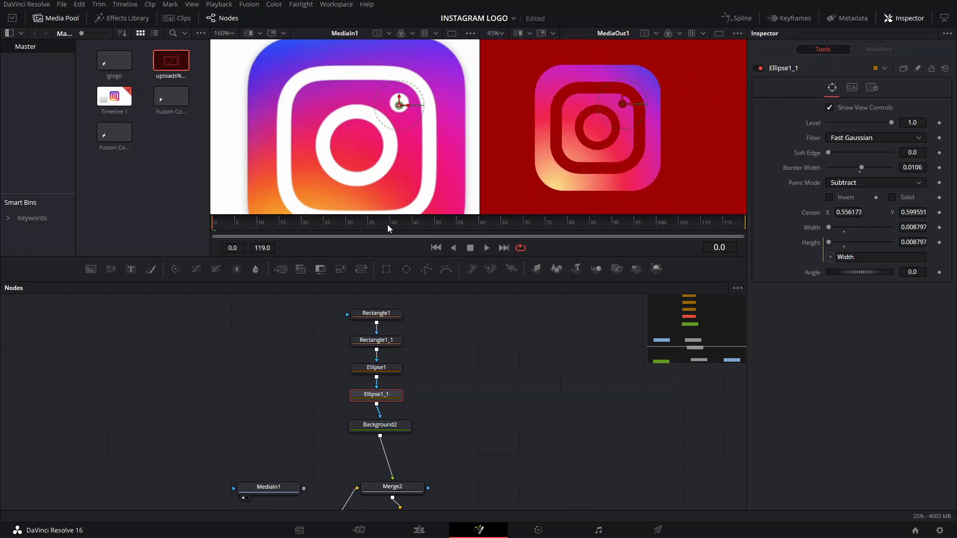
click(372, 222)
click(447, 323)
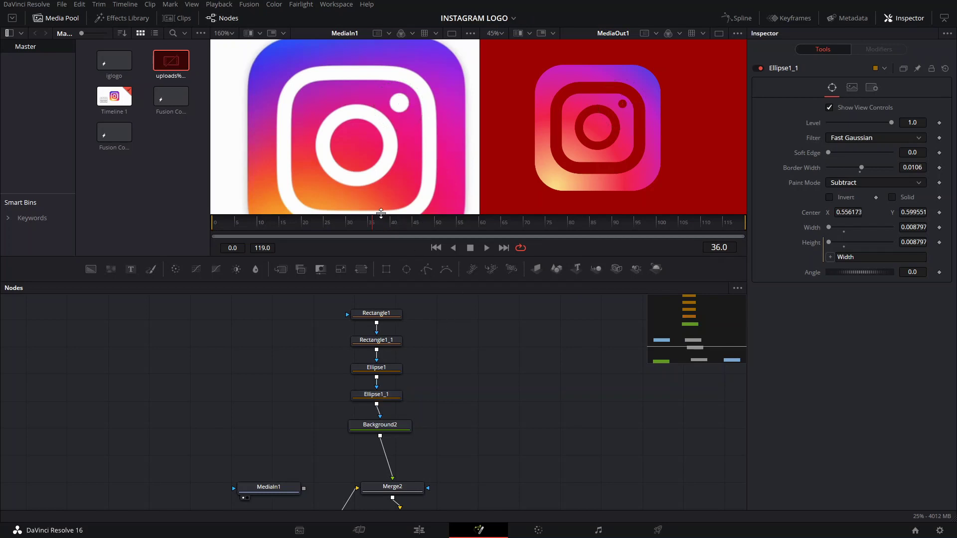
- Enlarge Ellipse1_1 to about 0.0105 wide so its border fills the small gap at the dot's centre
scroll(643, 111, up, 4)
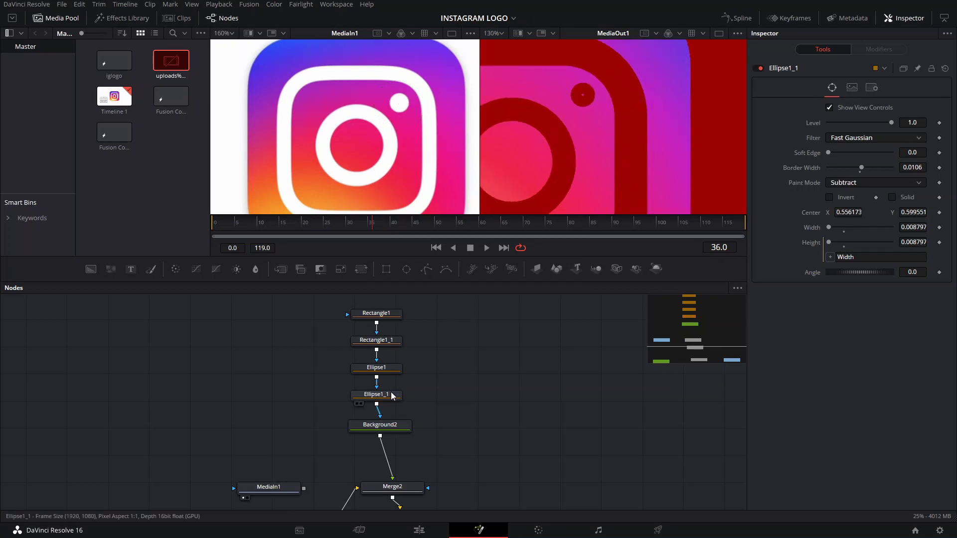
click(582, 95)
scroll(587, 128, up, 3)
scroll(614, 151, up, 3)
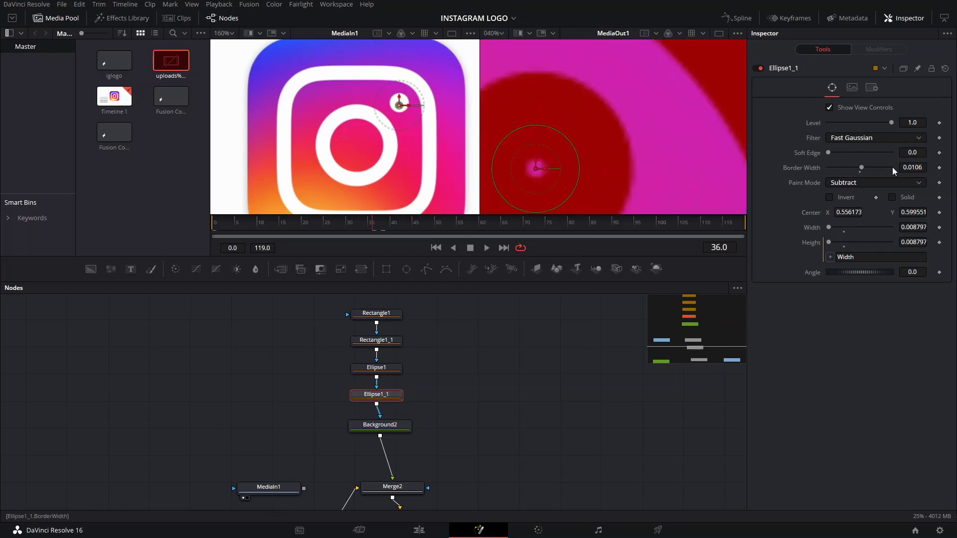
click(893, 198)
click(893, 199)
drag(571, 145, 582, 149)
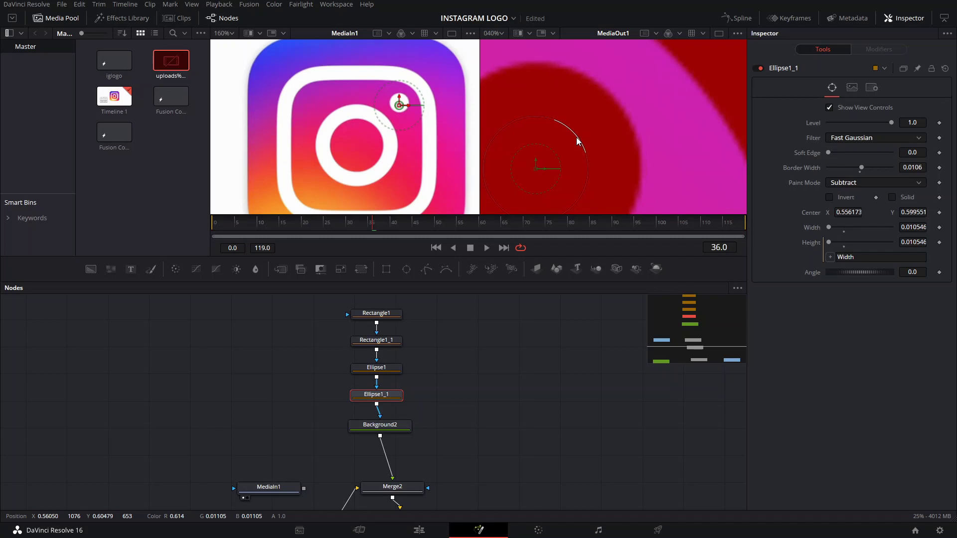
scroll(577, 145, up, 1)
scroll(565, 146, down, 4)
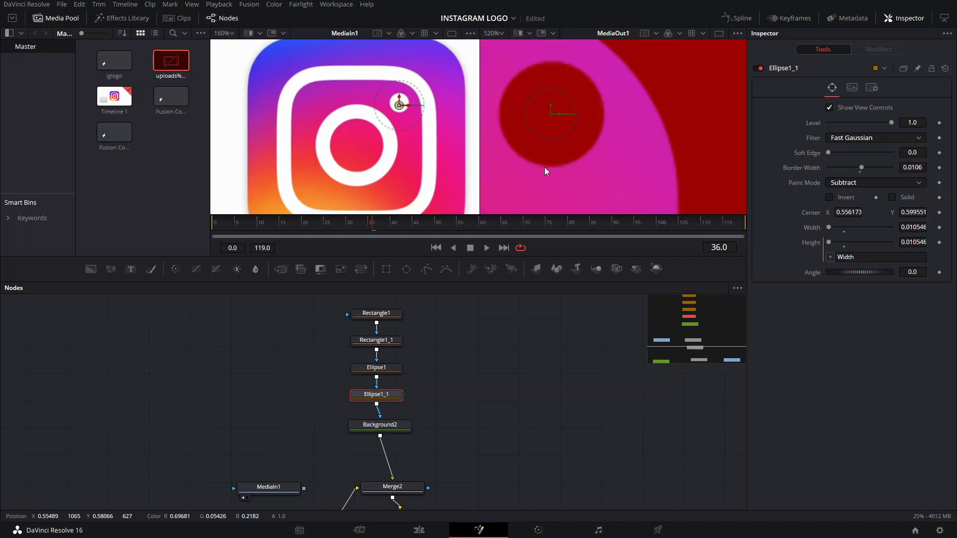
drag(549, 167, 627, 165)
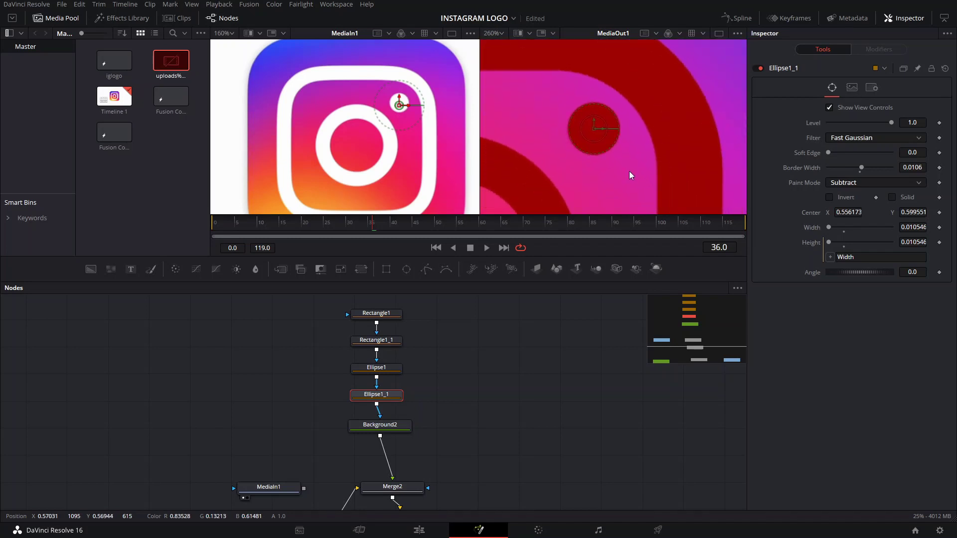
scroll(630, 173, down, 2)
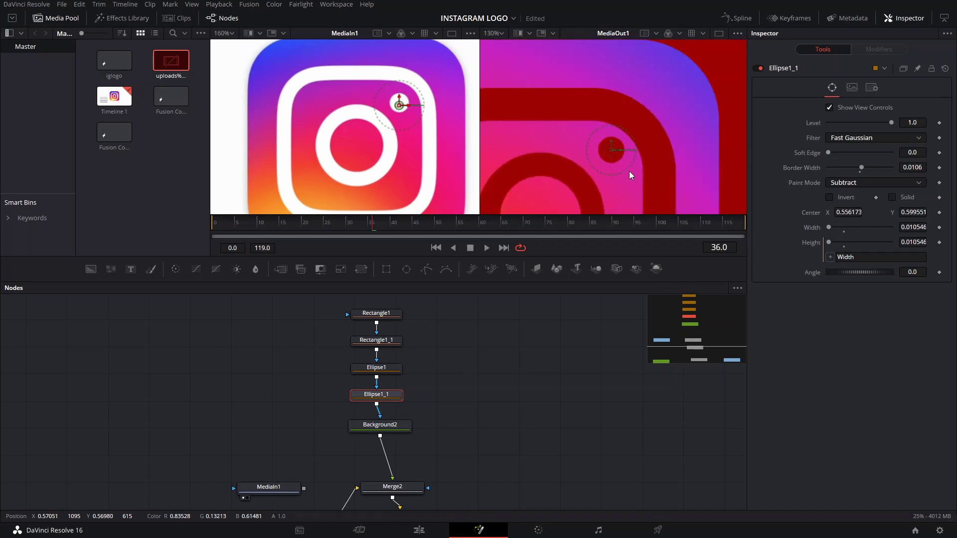
scroll(631, 172, down, 2)
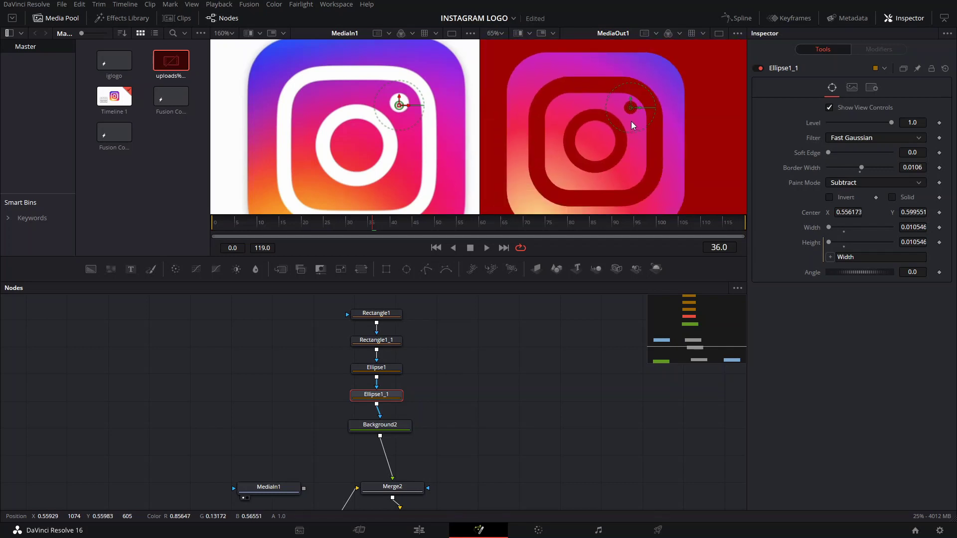
- Add a keyframe for Ellipse1_1's width at frame 50
drag(387, 229, 413, 228)
click(941, 168)
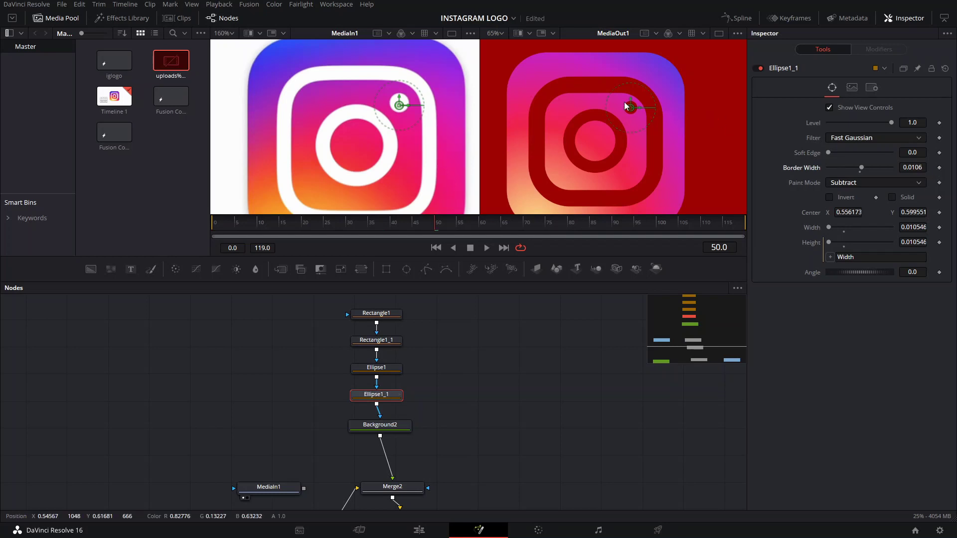
click(940, 227)
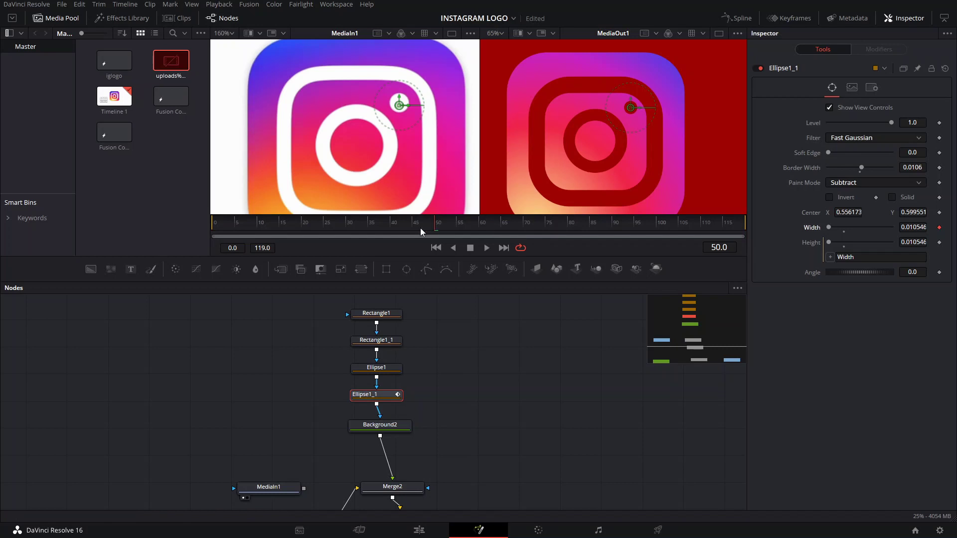
- Set Ellipse1_1's width to 0.614 at about frame 42 and scrub to frame 50 to preview the animation
drag(391, 229, 399, 231)
mouse_move(831, 230)
mouse_down()
mouse_move(863, 228)
mouse_move(848, 228)
mouse_up()
drag(401, 231, 435, 230)
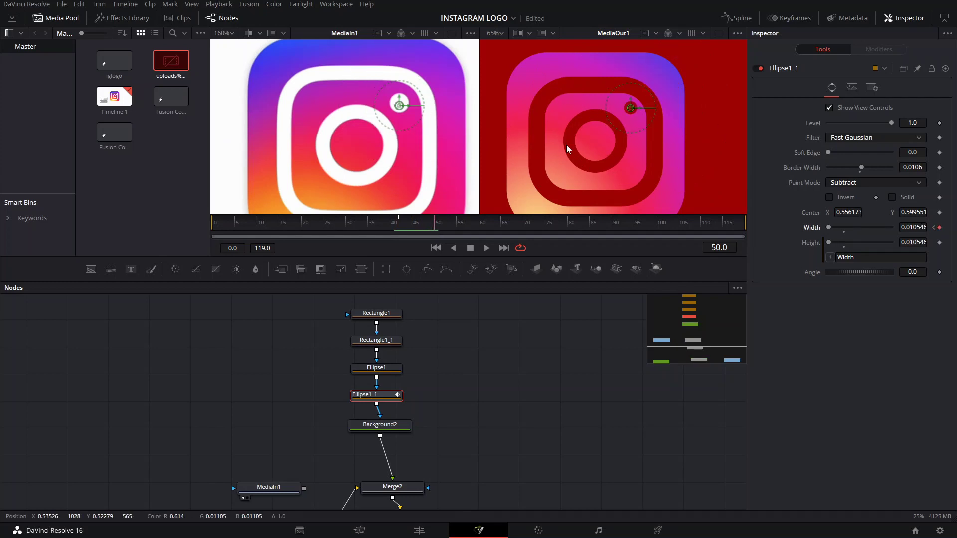
- Keyframe Ellipse1's width and height at frame 40 and link its height to its width with an expression
mouse_move(391, 223)
mouse_down()
mouse_move(404, 224)
mouse_move(393, 230)
mouse_up()
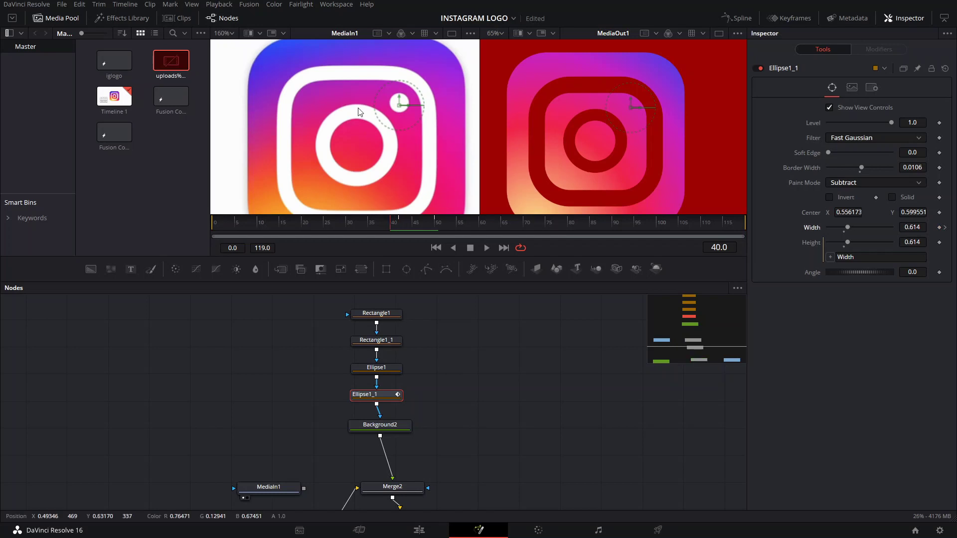
click(389, 373)
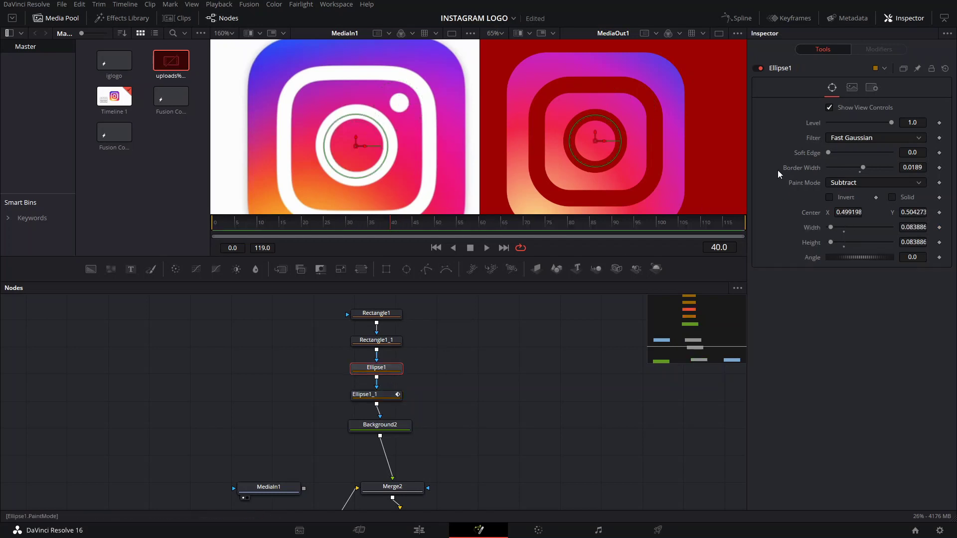
click(940, 227)
click(939, 243)
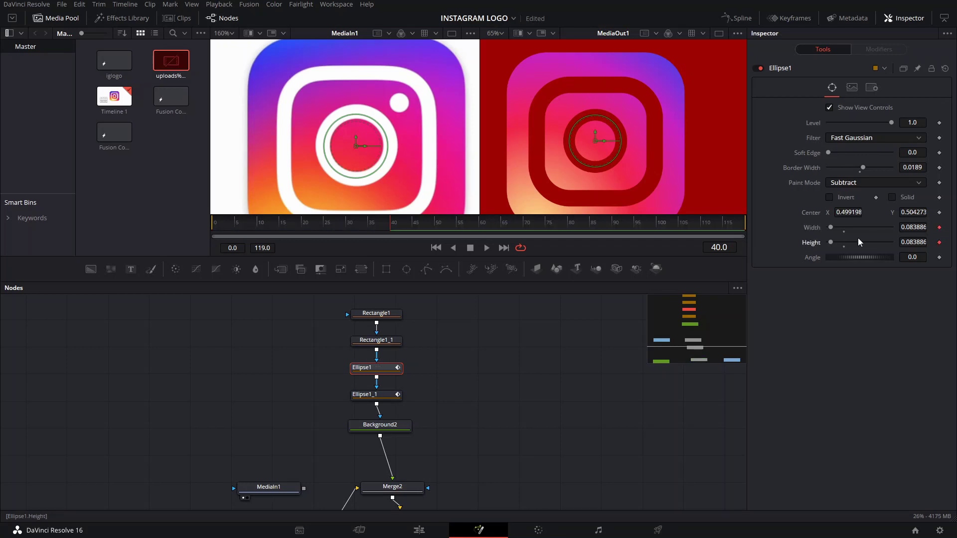
right_click(860, 243)
click(821, 375)
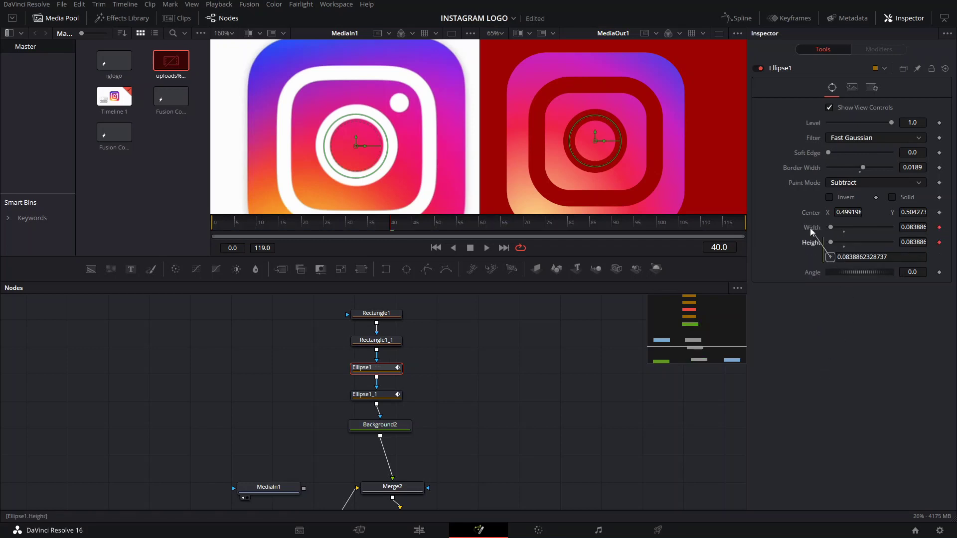
drag(812, 232, 812, 232)
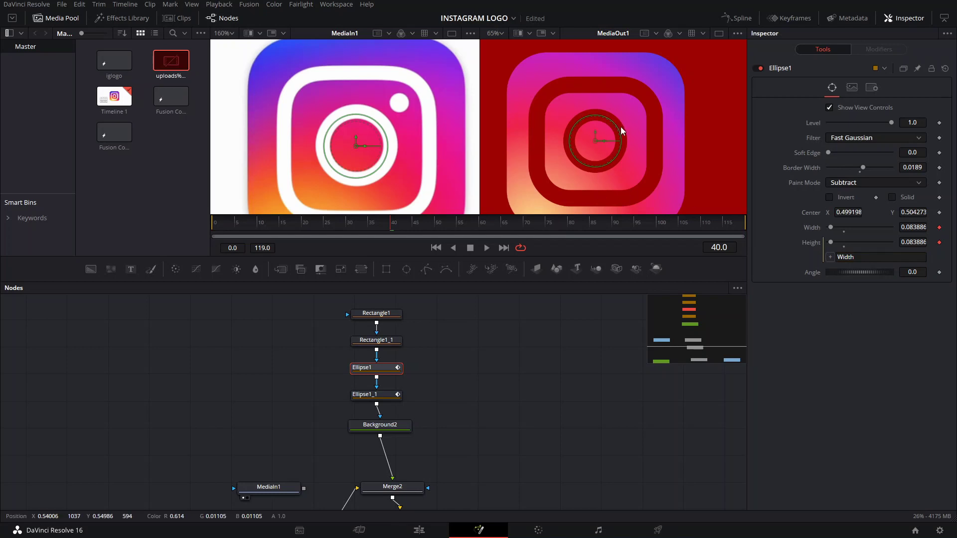
- Set Ellipse1's width to 0.0 at frame 30 so the centre ring grows in from nothing by frame 40
drag(836, 231, 851, 240)
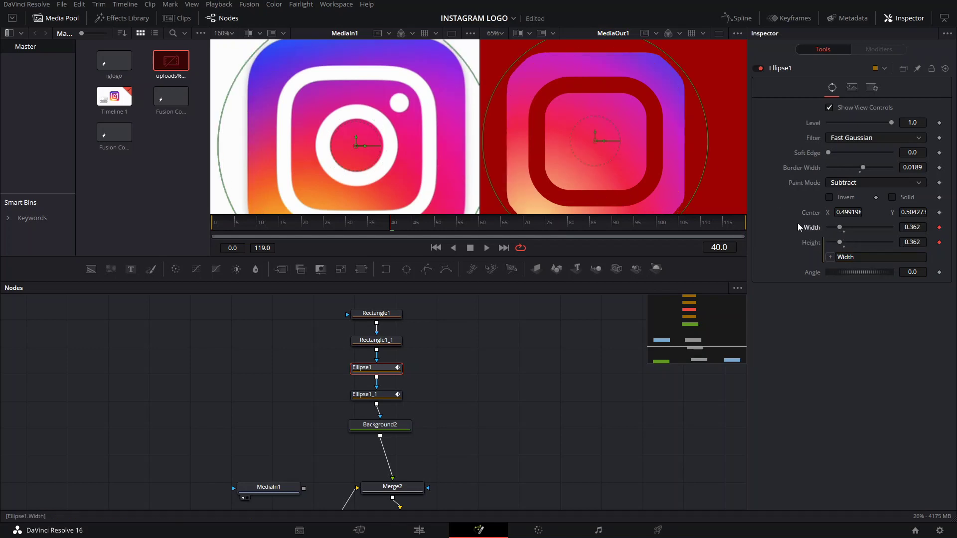
key(ctrl+z)
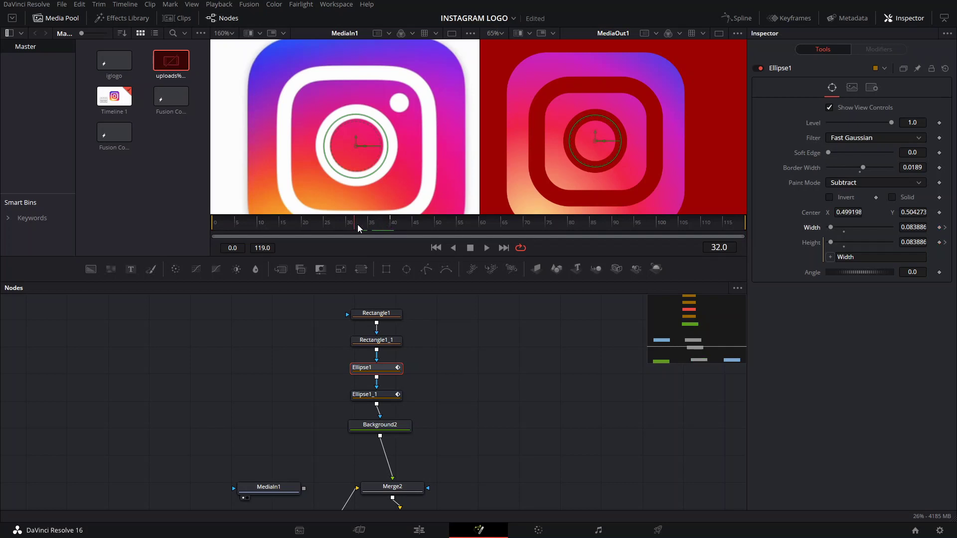
drag(356, 231, 349, 237)
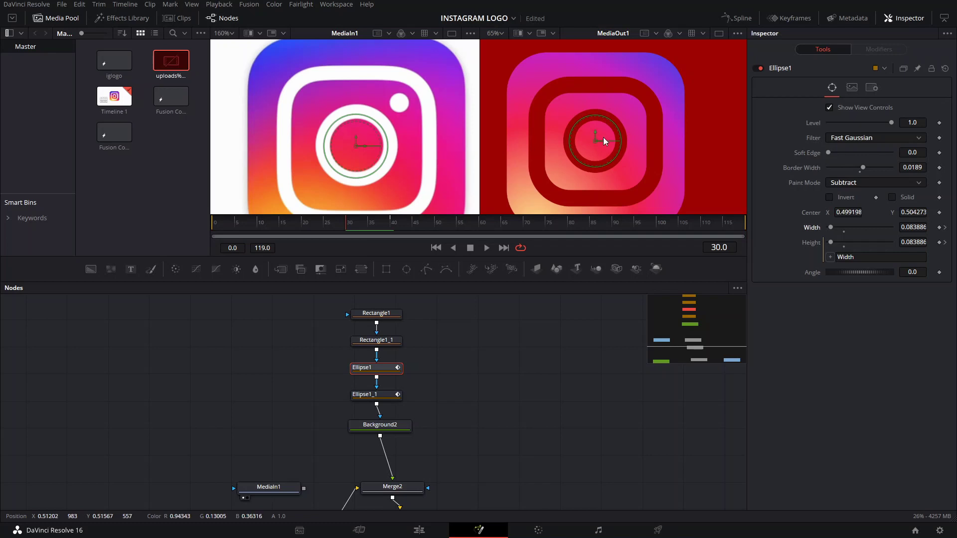
drag(831, 229, 829, 229)
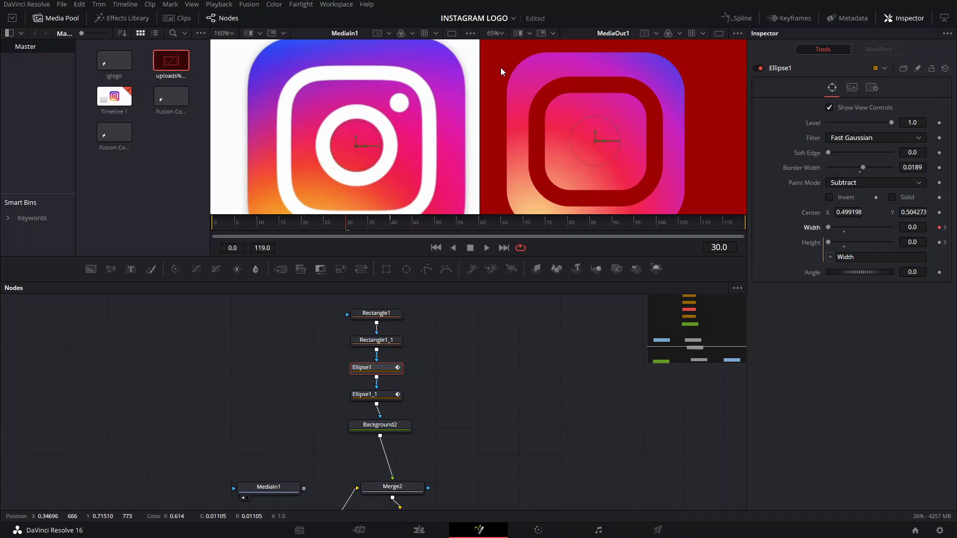
- Try adjusting the border width of Rectangle1_1, the rounded square outline inside the logo
click(377, 340)
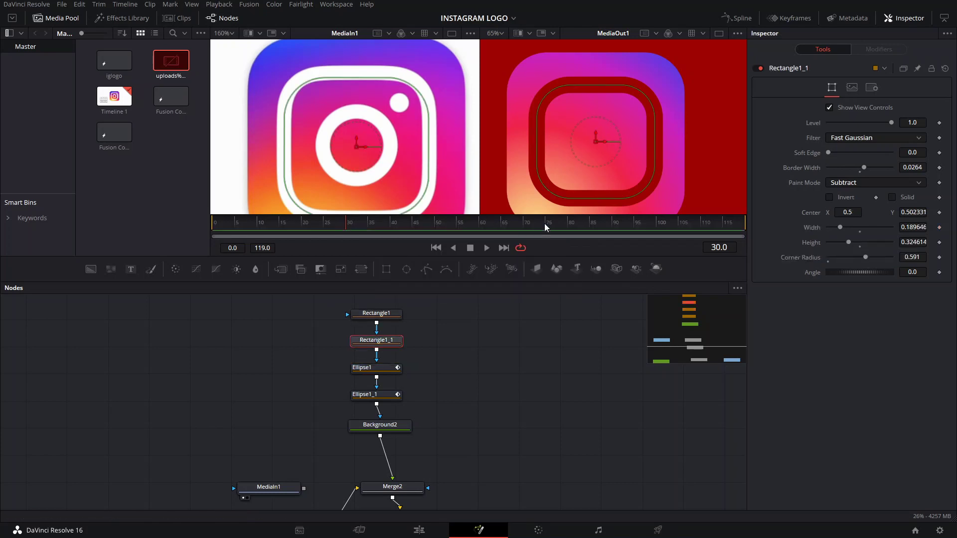
scroll(449, 153, down, 2)
scroll(449, 153, up, 2)
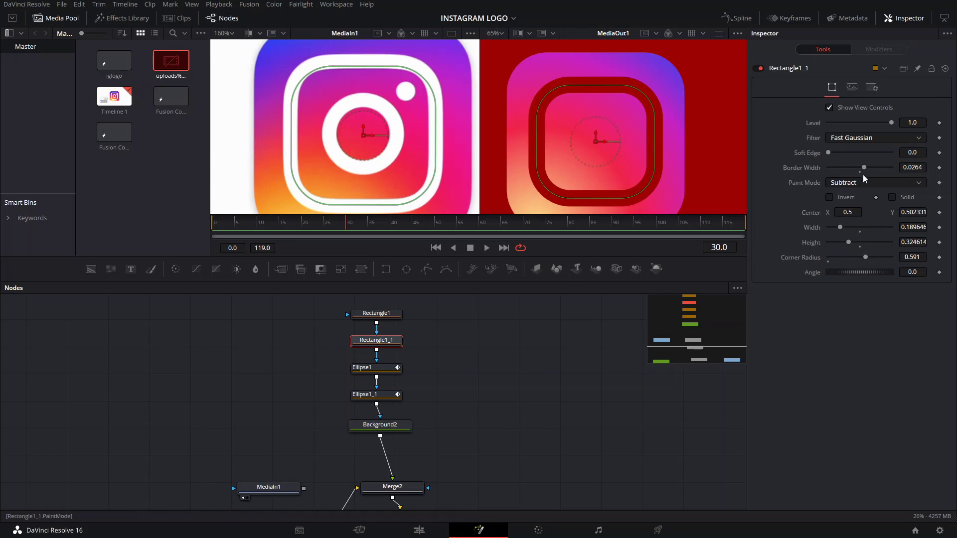
mouse_move(866, 170)
mouse_down()
mouse_move(857, 167)
mouse_move(865, 169)
mouse_up()
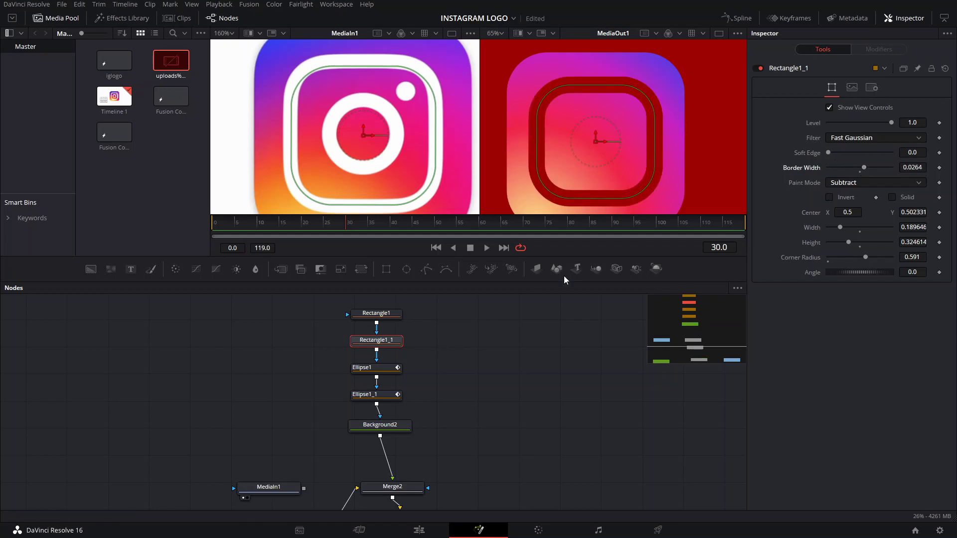
- Move the Rectangle1 and Rectangle1_1 nodes up together to make room above Ellipse1 in the node chain
click(662, 152)
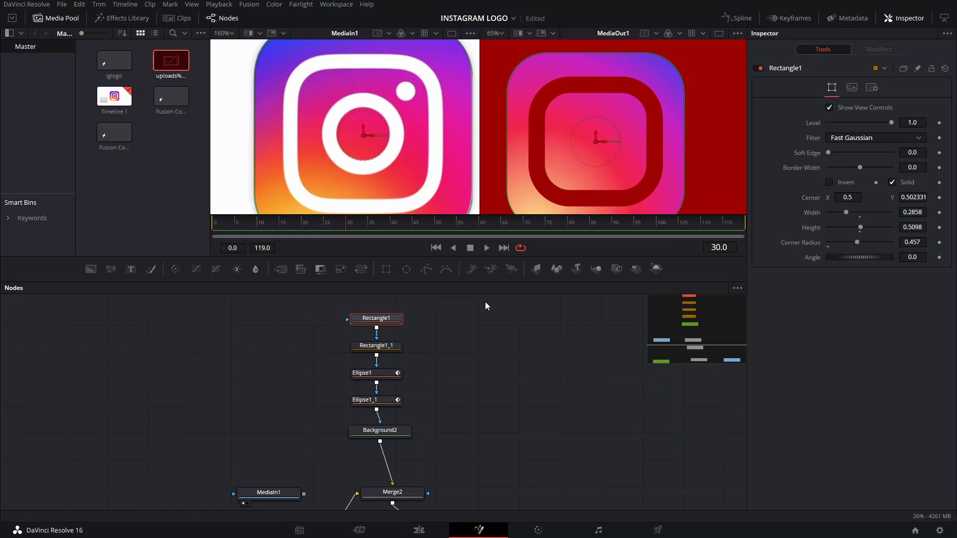
drag(421, 342, 369, 384)
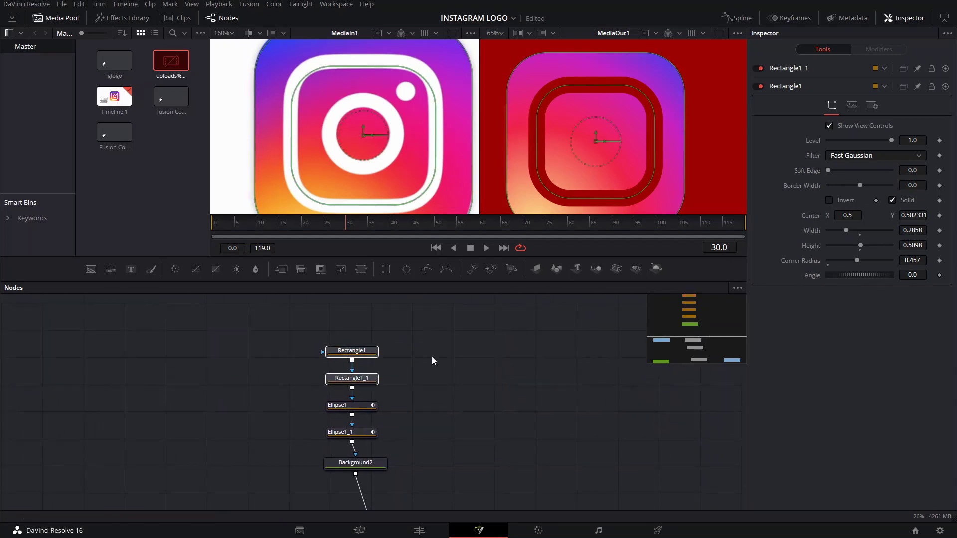
scroll(584, 142, down, 2)
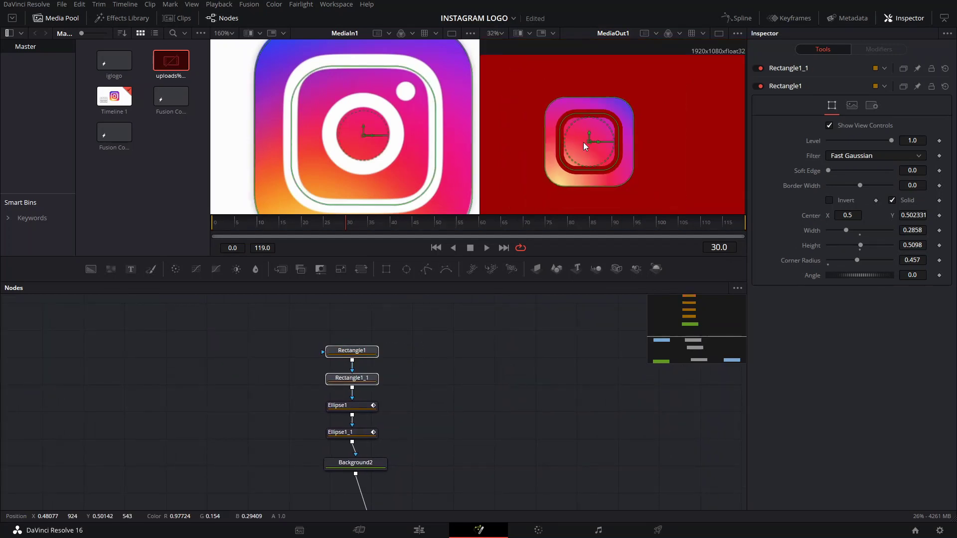
click(466, 387)
click(367, 351)
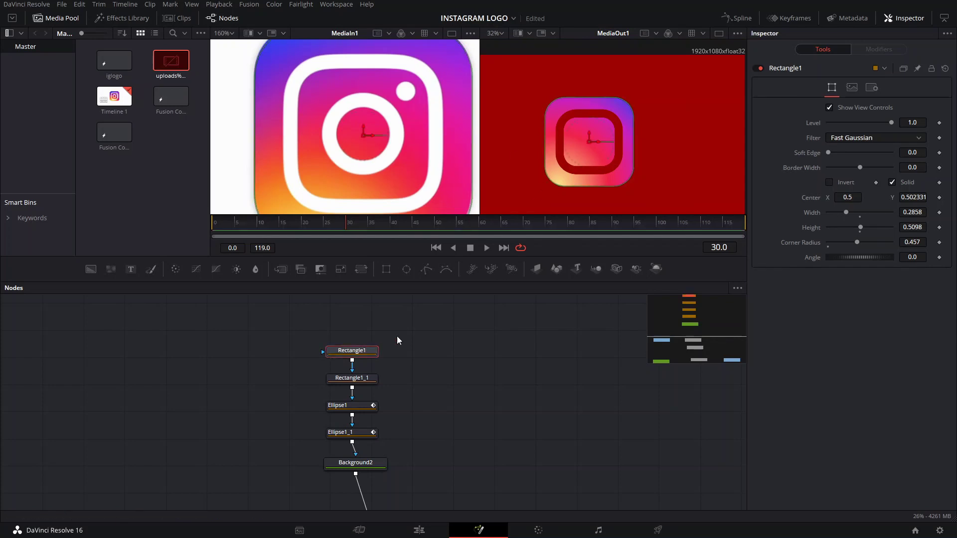
ctrl+click(370, 378)
drag(369, 378, 373, 357)
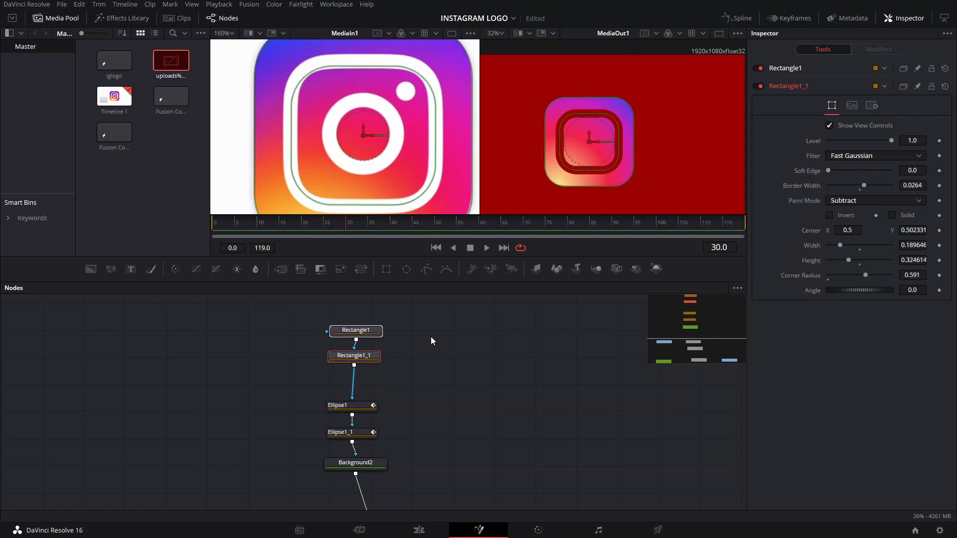
- Add a new Rectangle mask and insert it between Rectangle1_1 and Ellipse1
click(431, 340)
click(385, 269)
mouse_move(431, 335)
mouse_down()
mouse_move(430, 352)
mouse_move(351, 386)
mouse_up()
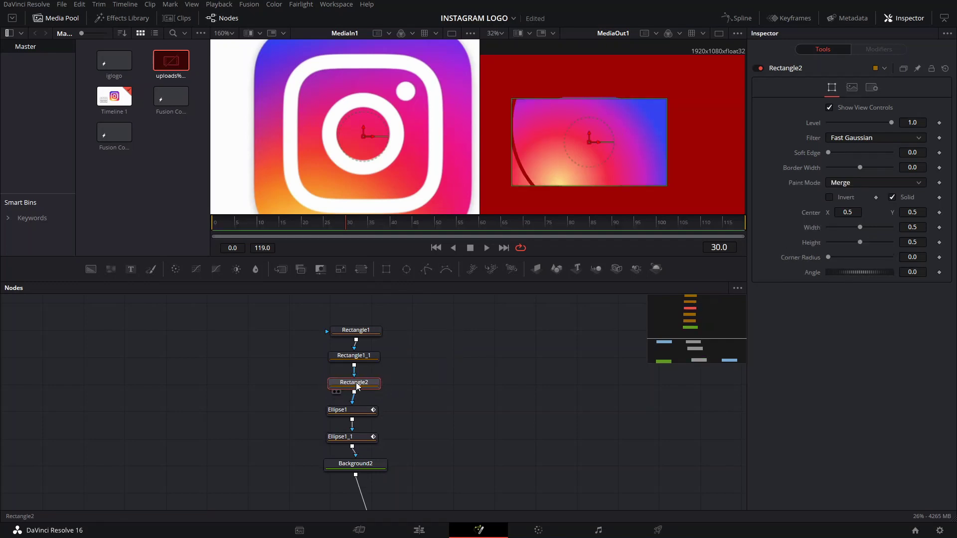
- Set Rectangle2's paint mode to Multiply and reposition its centre to X 0.5, Y about 0.494
click(862, 183)
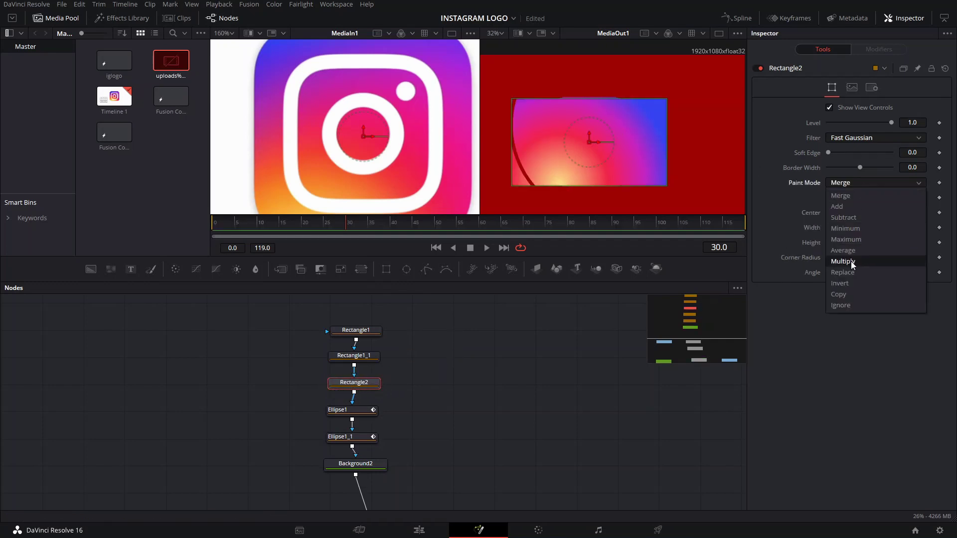
key(Escape)
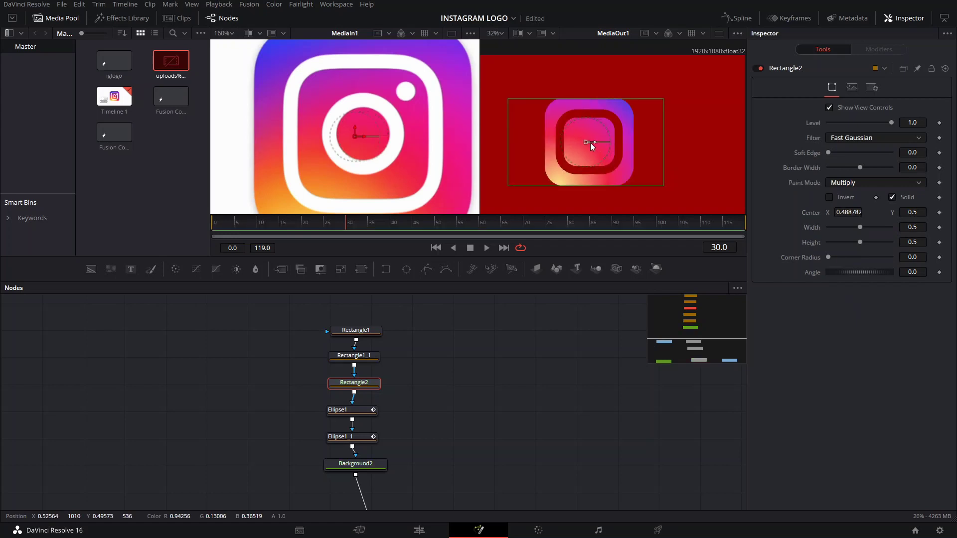
mouse_move(590, 142)
mouse_down()
mouse_move(547, 145)
mouse_move(591, 131)
mouse_move(591, 143)
mouse_up()
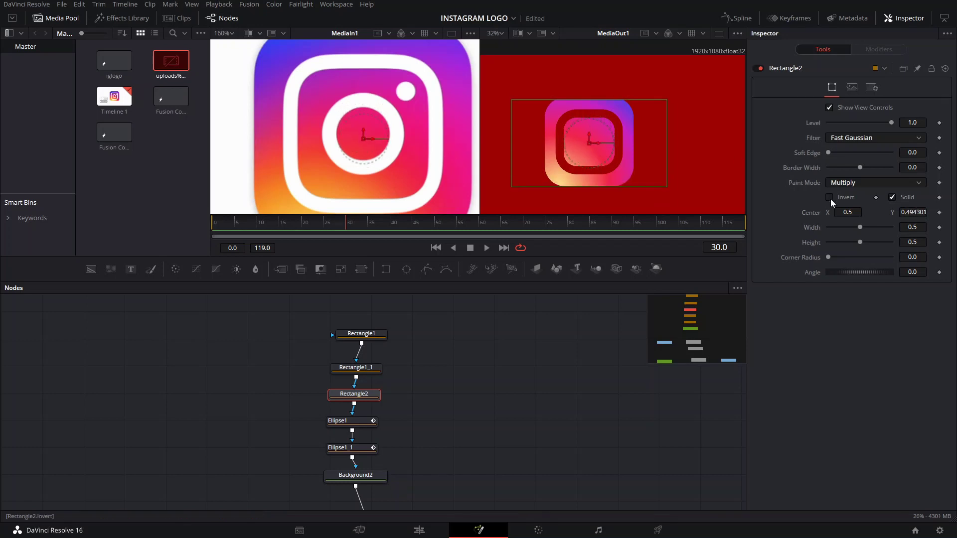